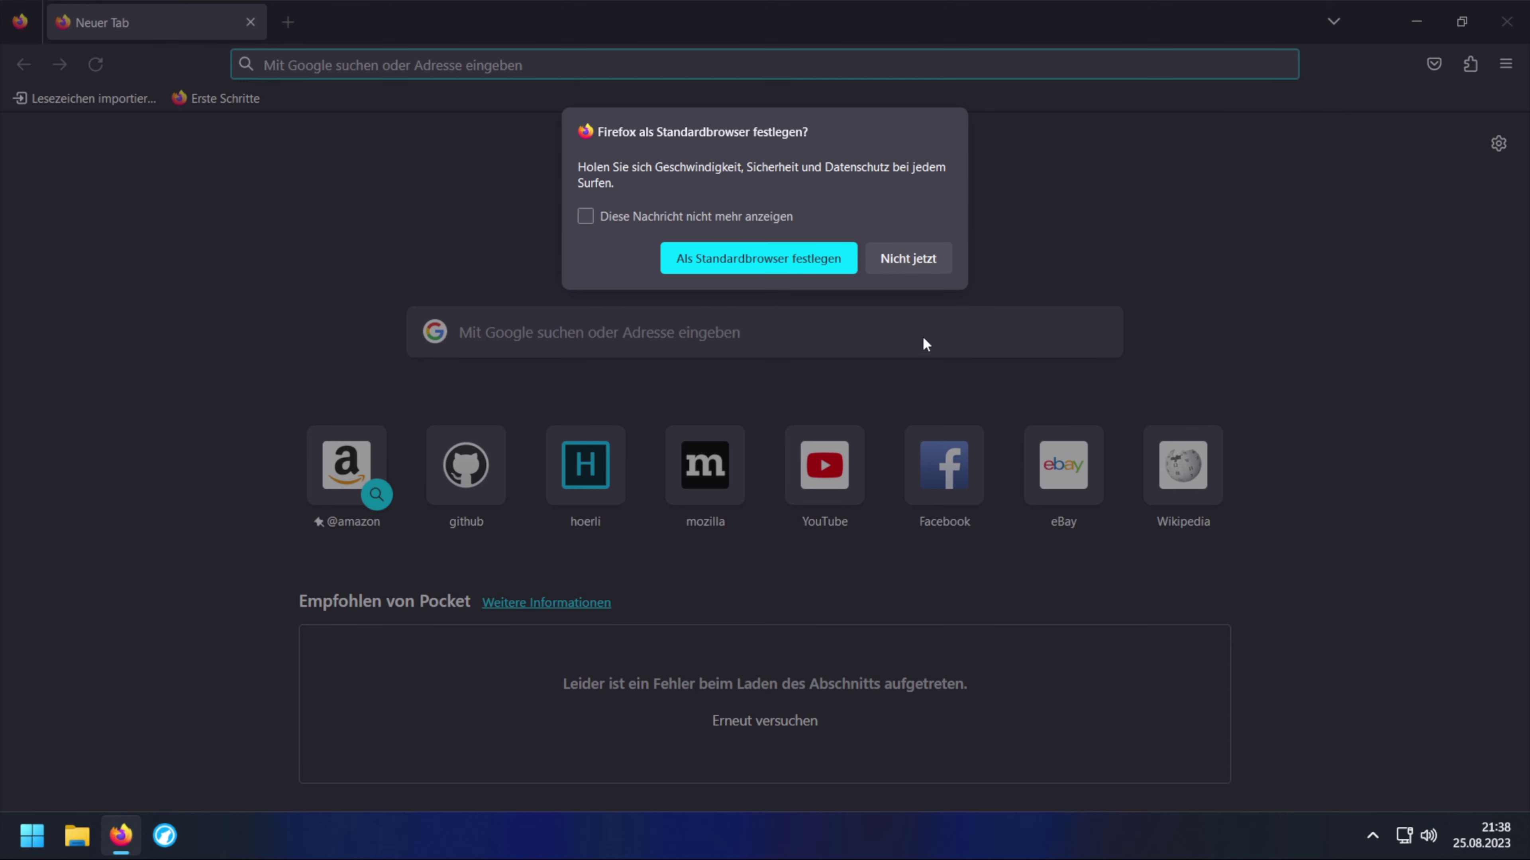
# Step: Decline making Firefox the default browser for now
pyautogui.click(930, 265)
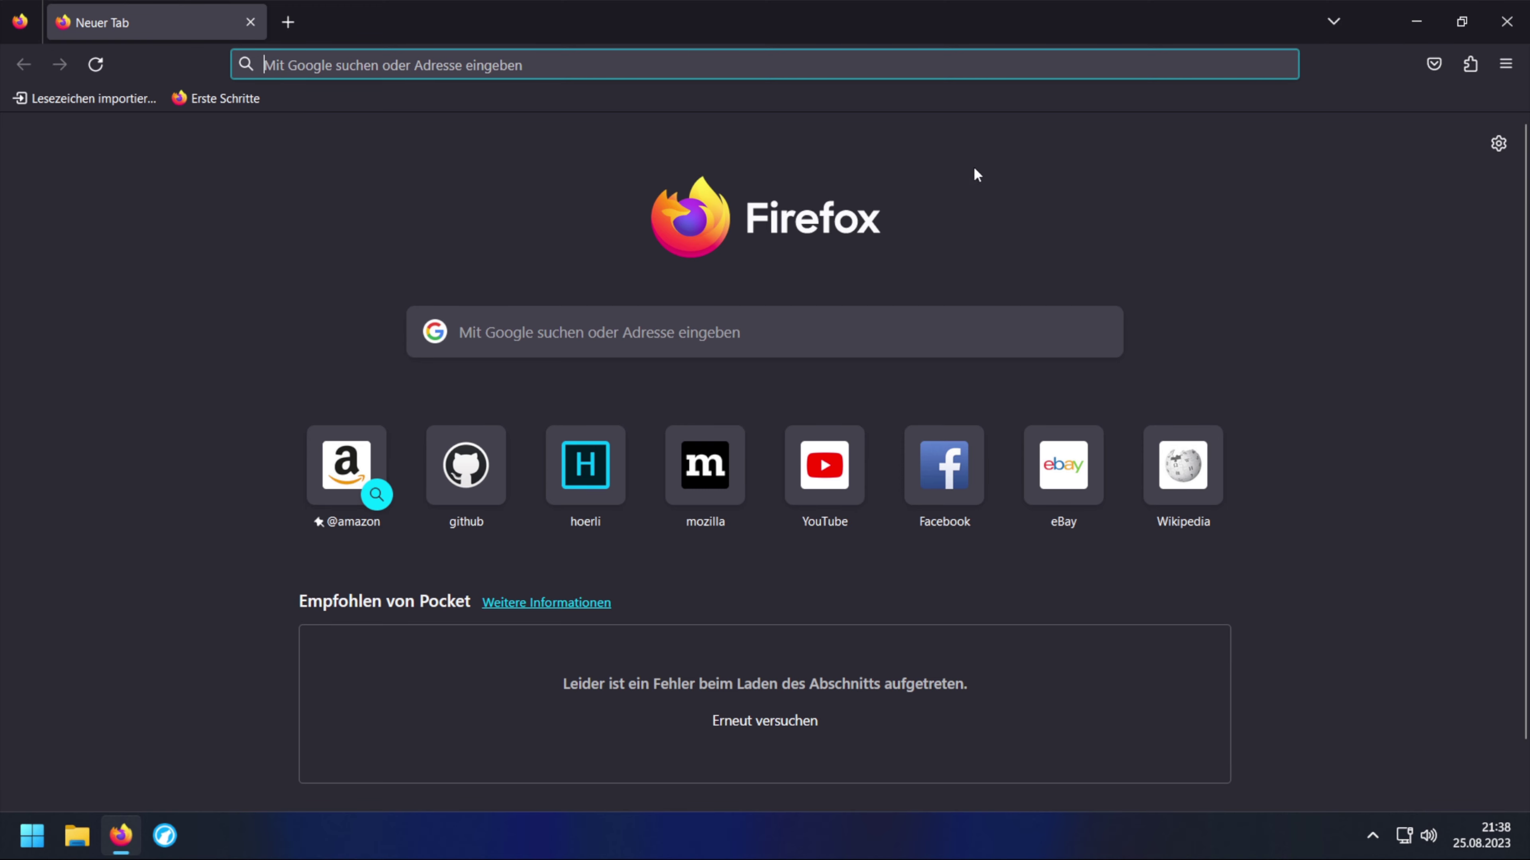
pyautogui.click(1338, 25)
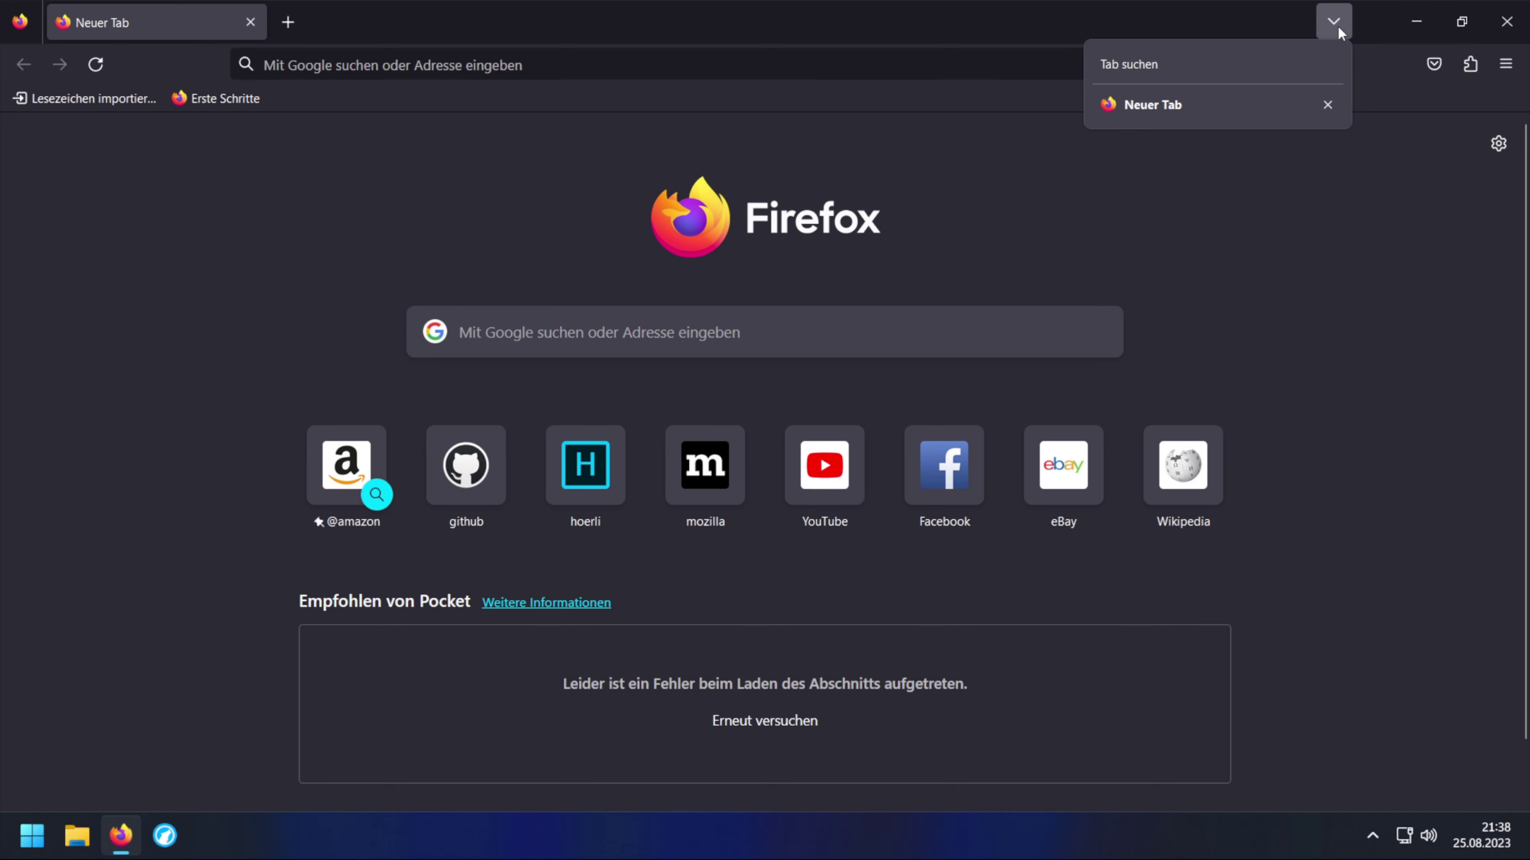
pyautogui.click(1262, 238)
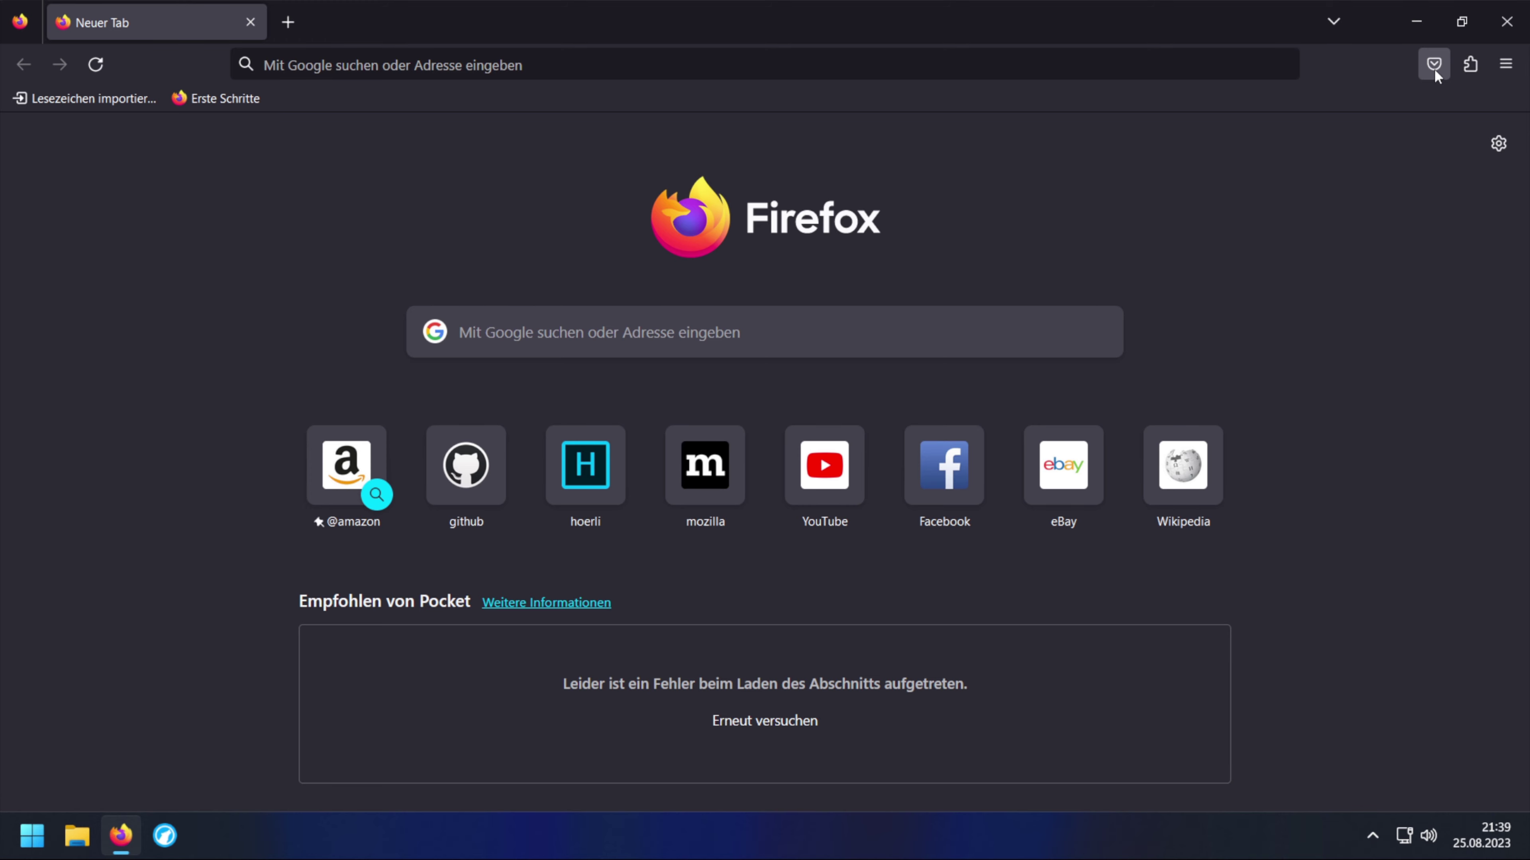
pyautogui.click(1505, 70)
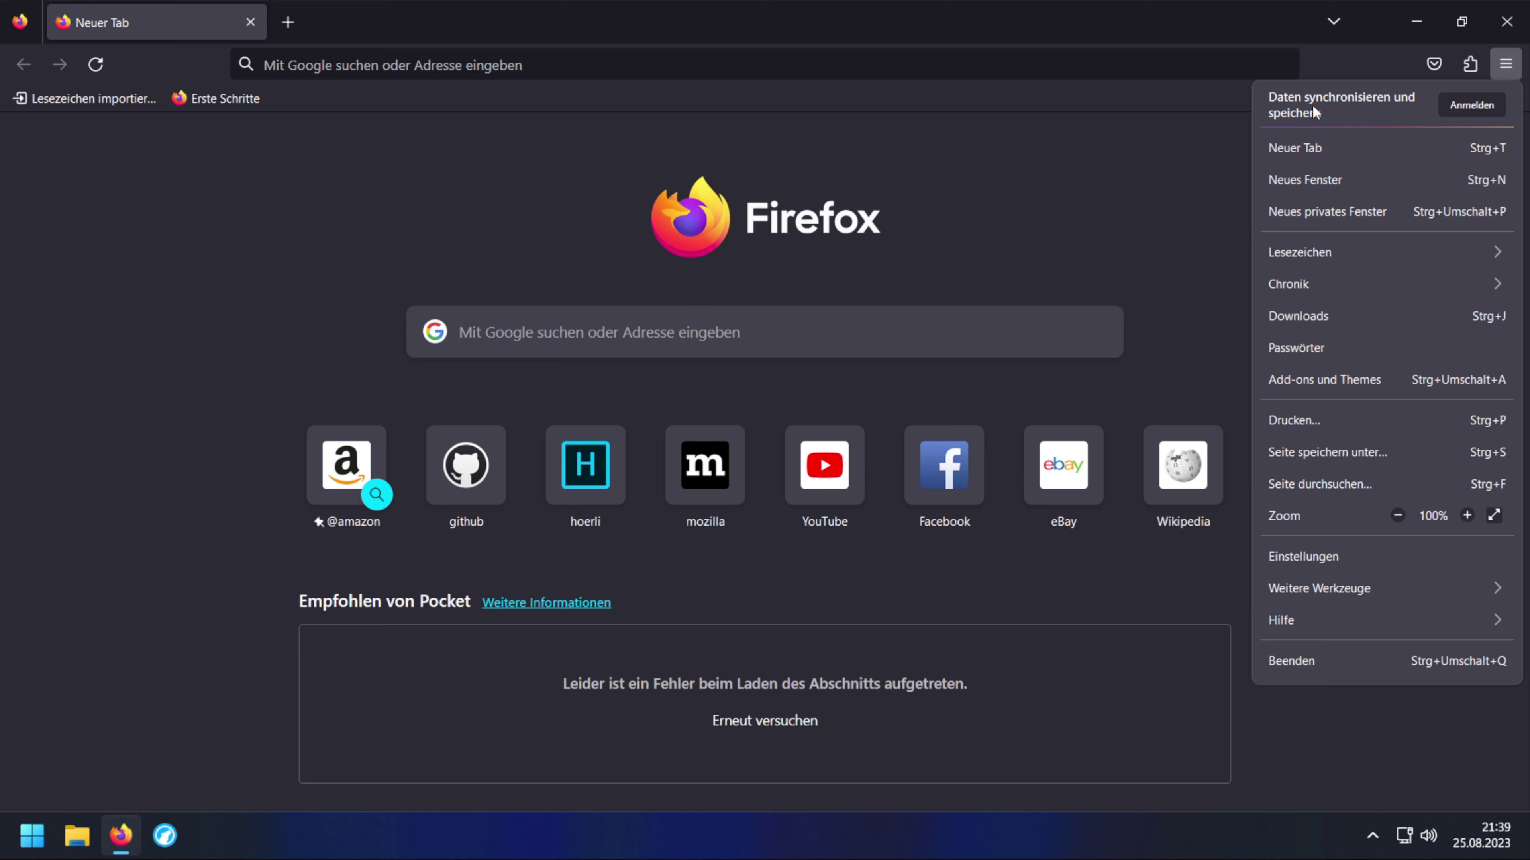
pyautogui.click(1217, 148)
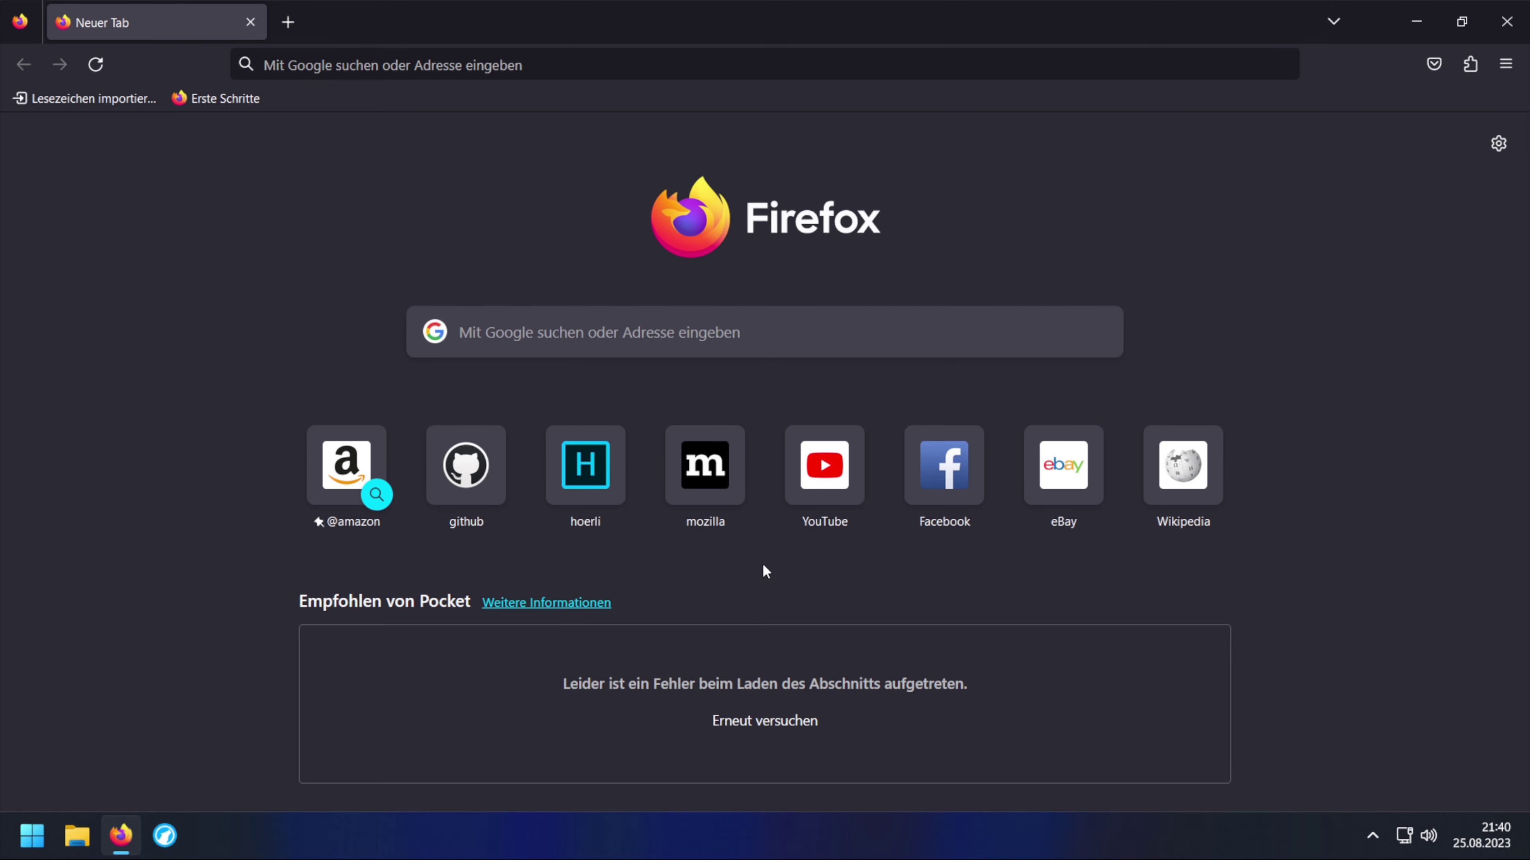
# Step: Turn off the Verknüpfungen and Empfohlen von Pocket sections of the new-tab page and open its further settings
pyautogui.click(1497, 144)
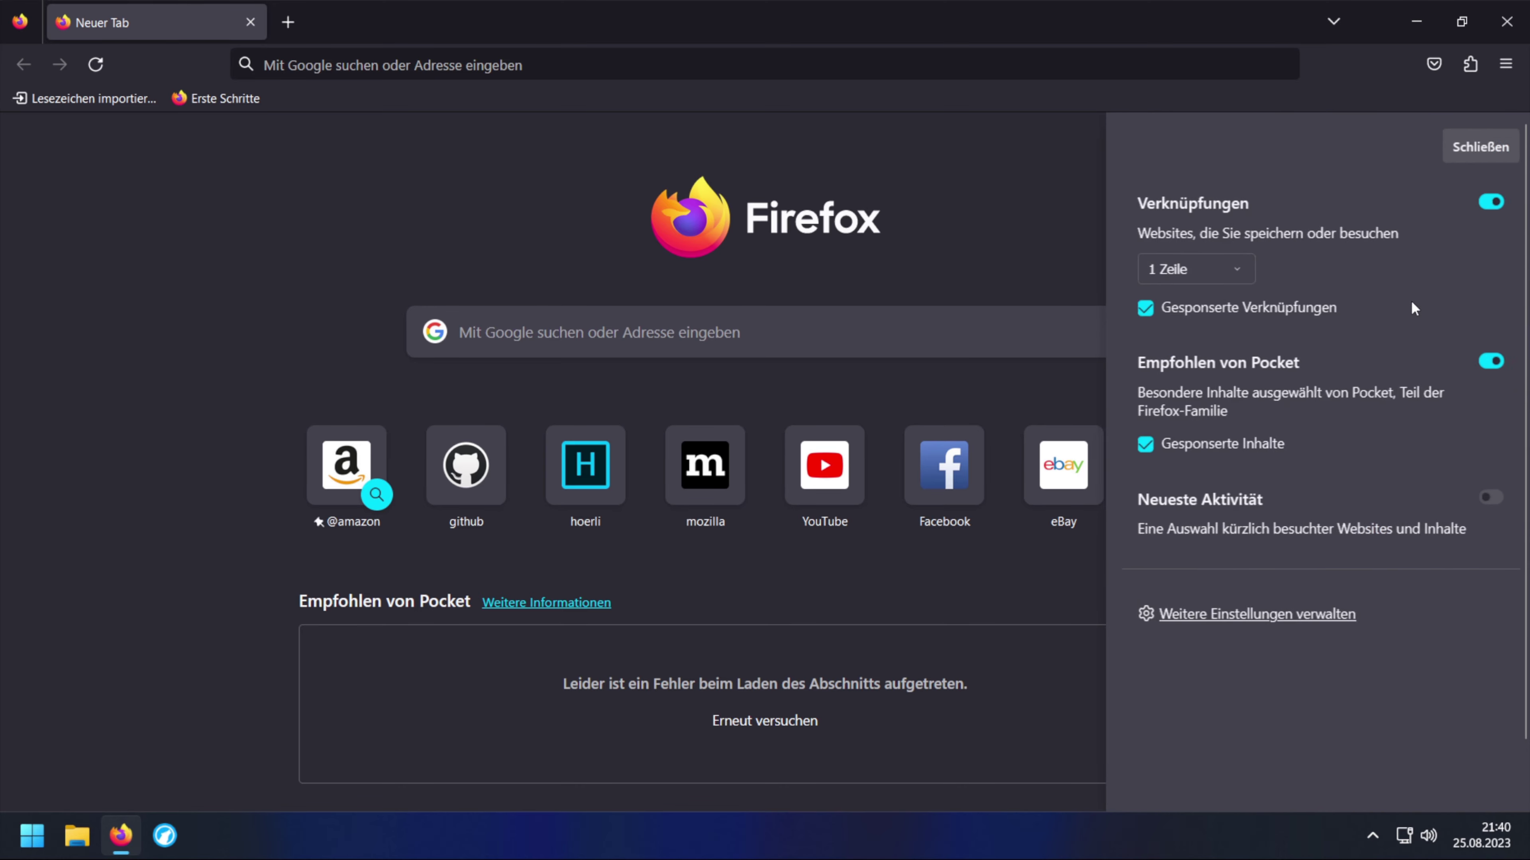
pyautogui.click(1485, 361)
pyautogui.click(1485, 202)
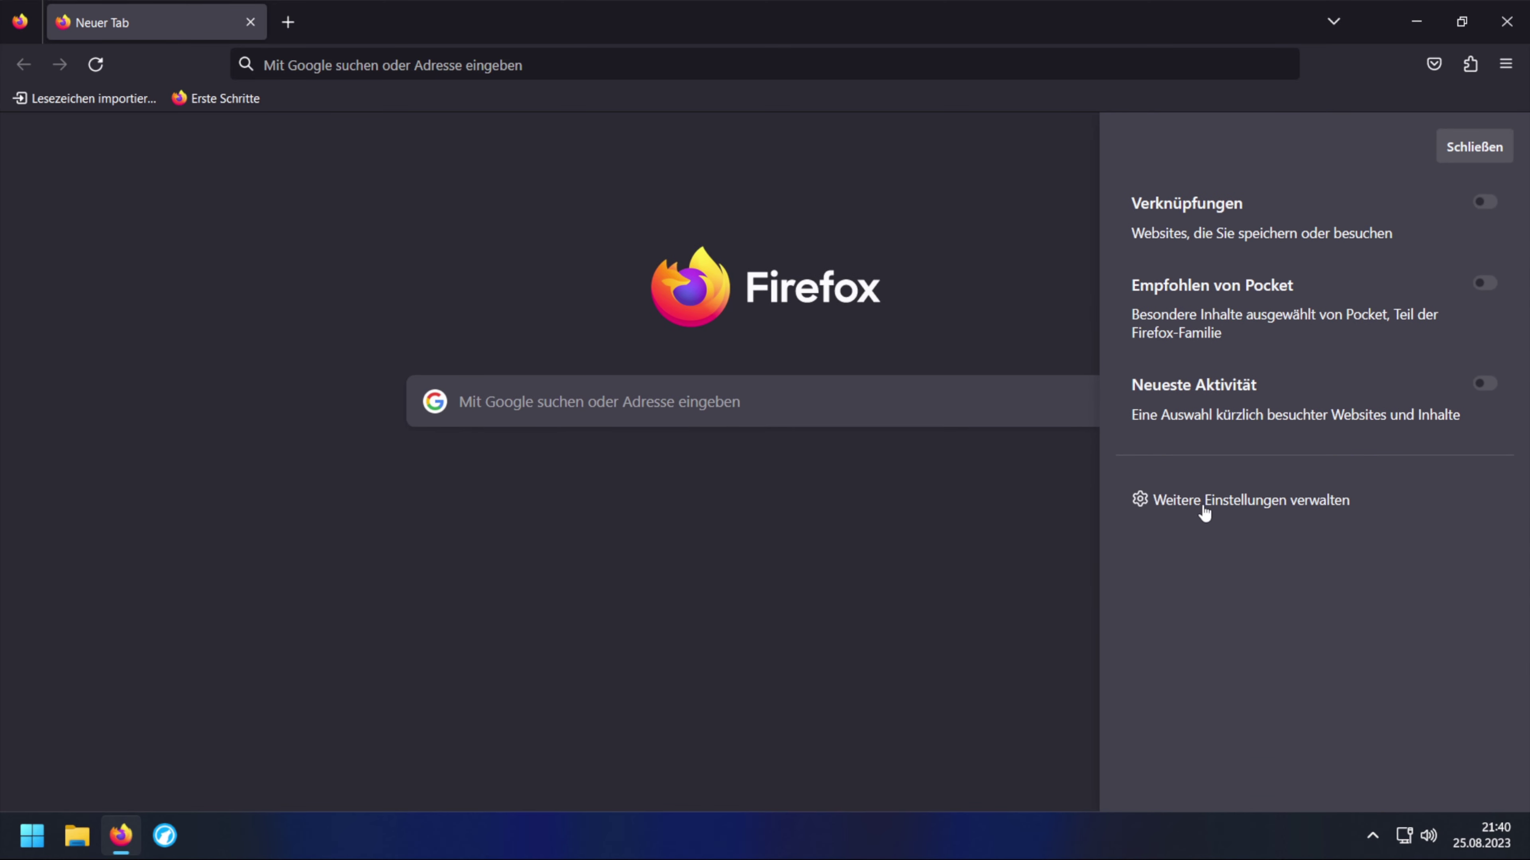
pyautogui.click(1301, 507)
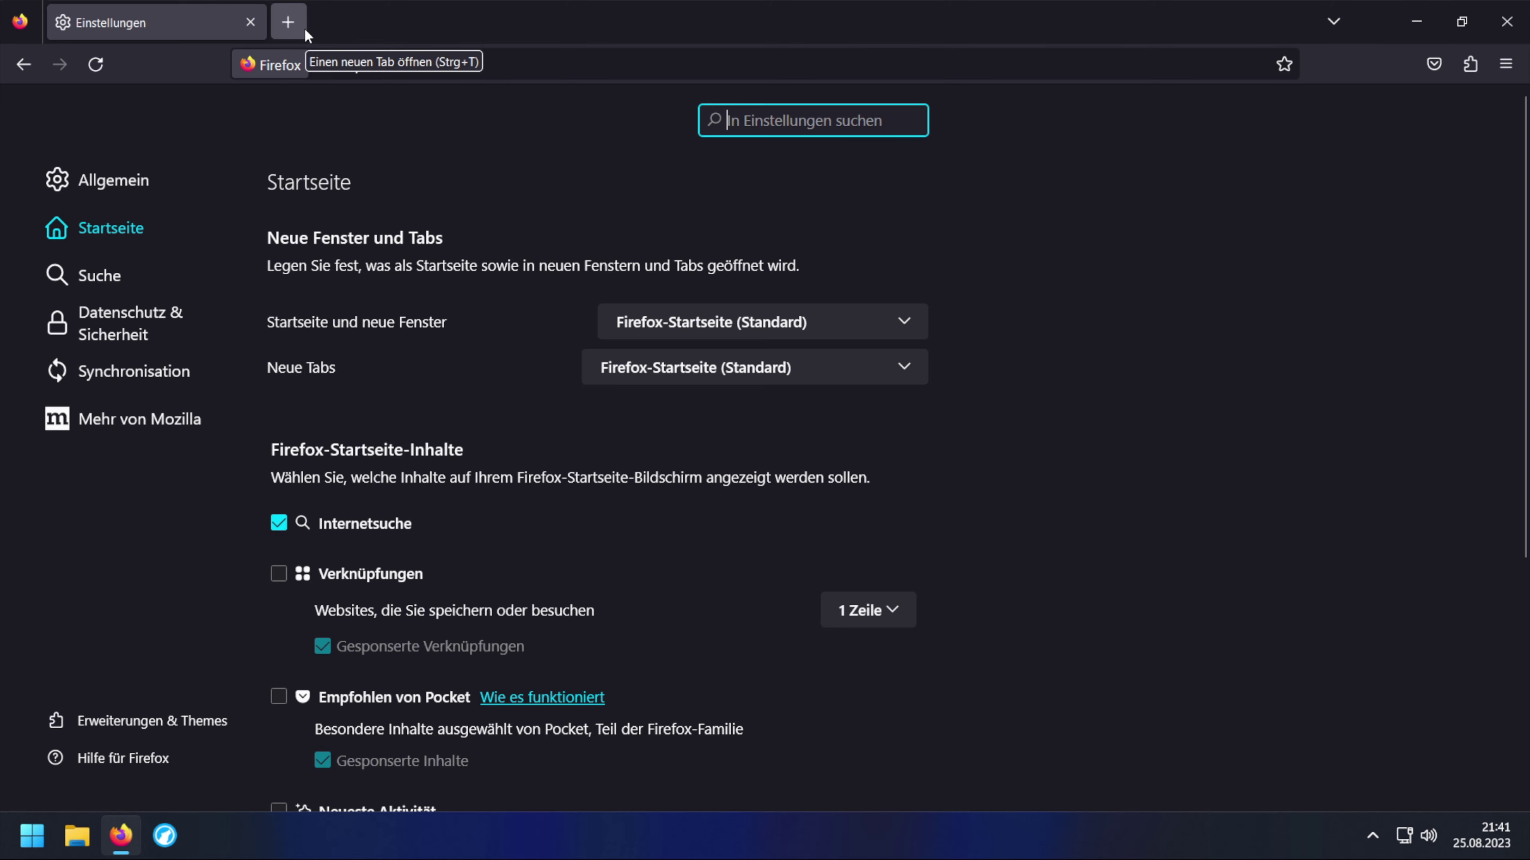
# Step: Load about:config in a new tab and accept the risk to access the advanced settings
pyautogui.click(288, 22)
pyautogui.write('abou')
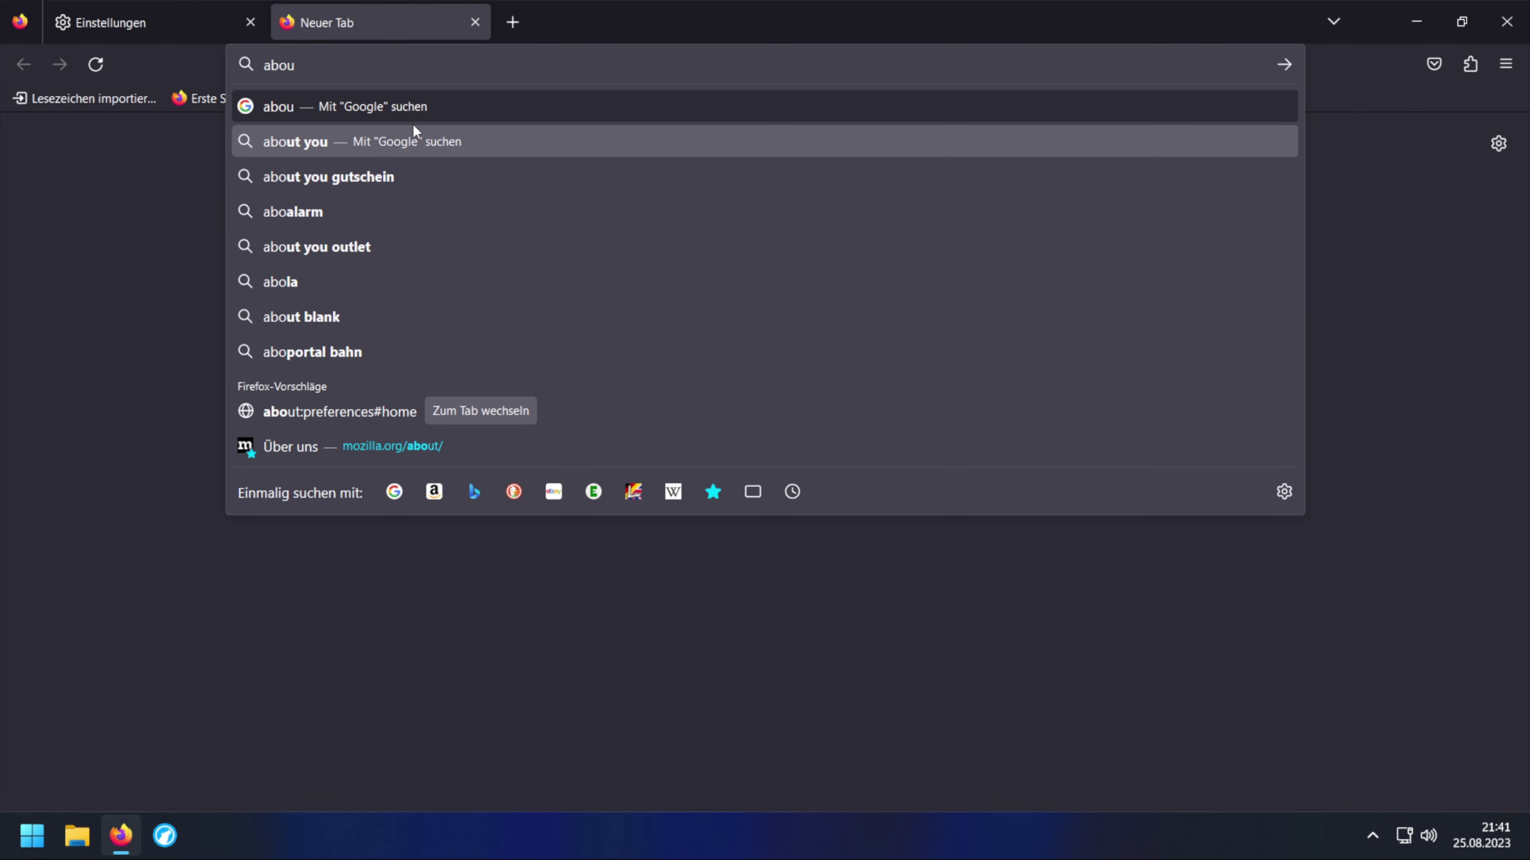
pyautogui.write('t:config')
pyautogui.press('Return')
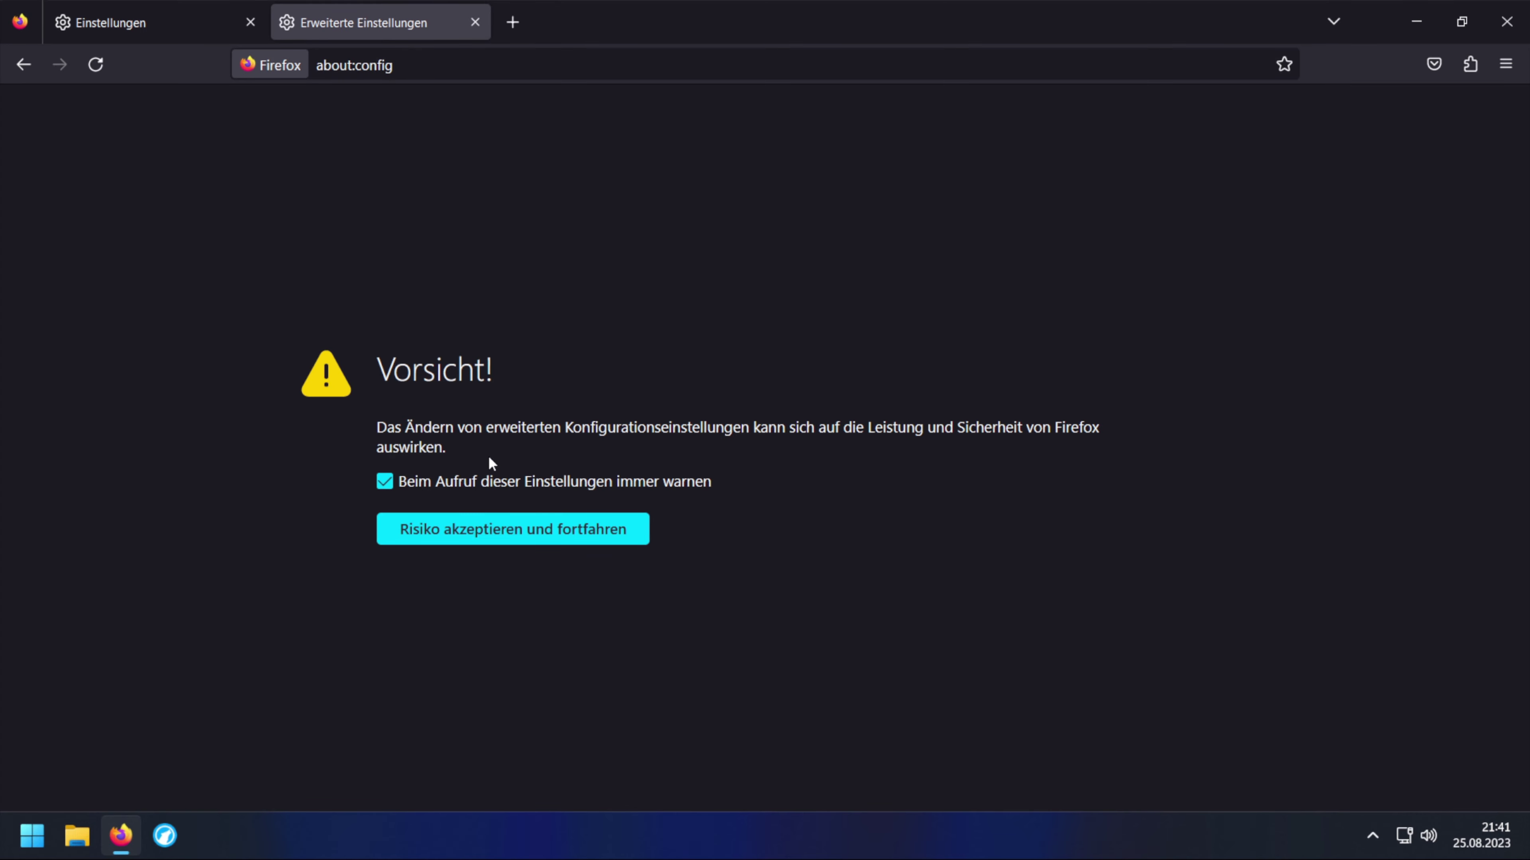
pyautogui.click(472, 530)
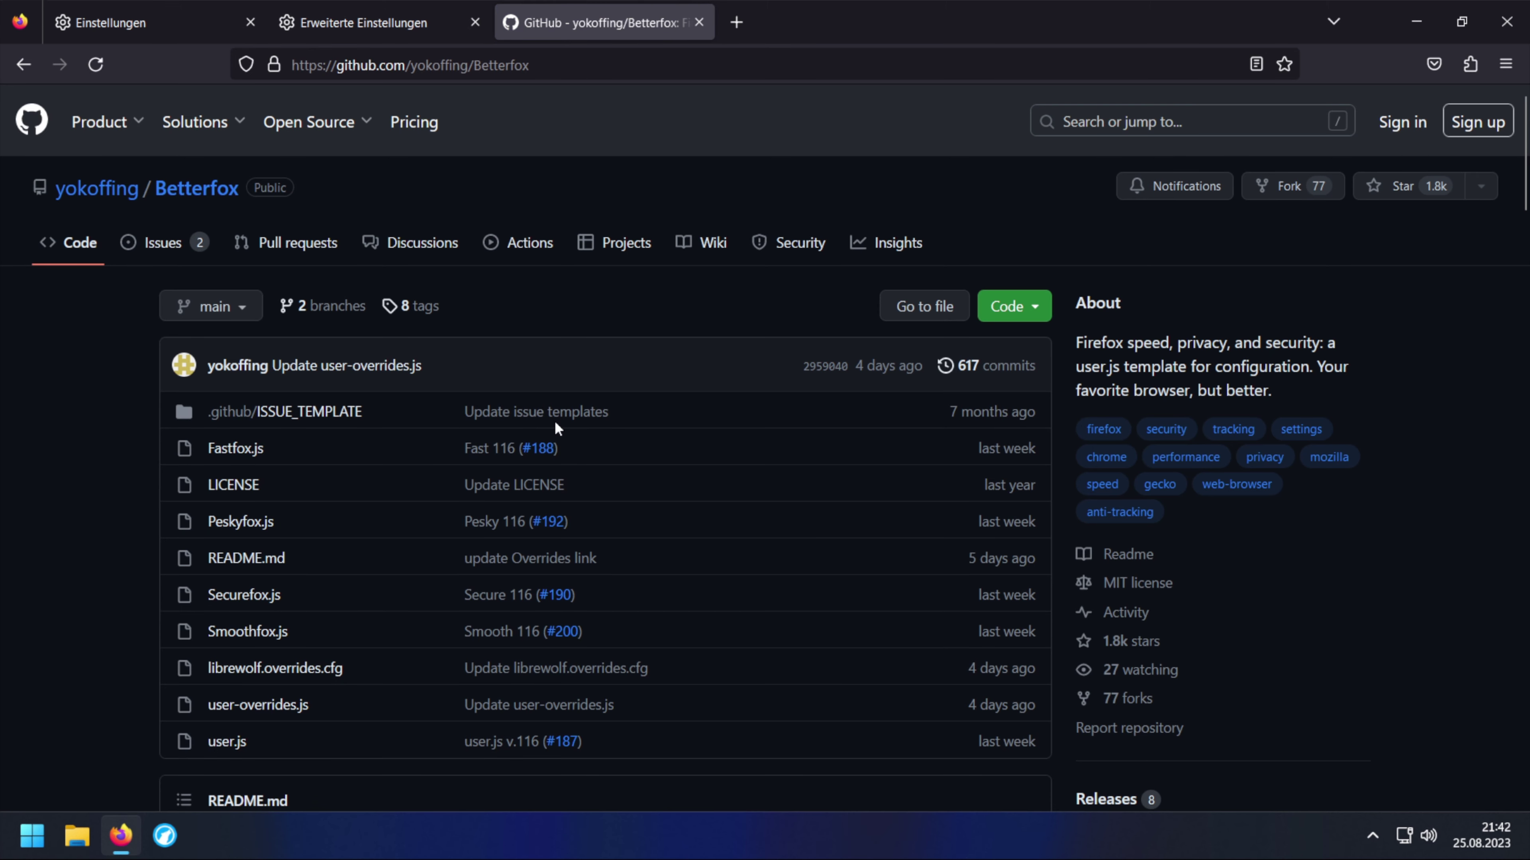
# Step: Review the goals and simple configs in the Betterfox README and open the linked user.js file
pyautogui.scroll(-10, 555, 422)
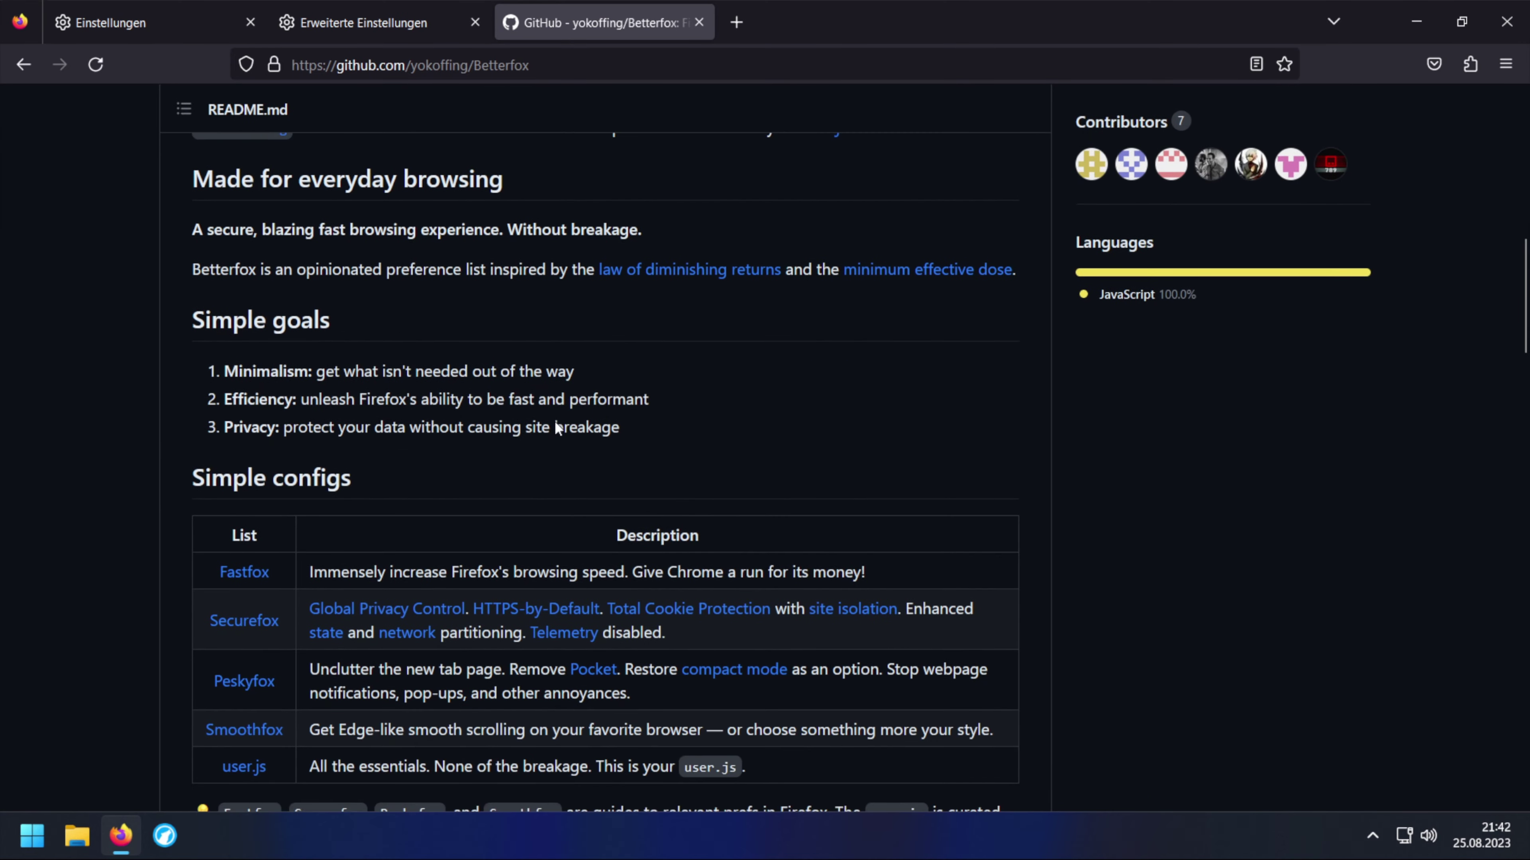
pyautogui.scroll(-3, 557, 428)
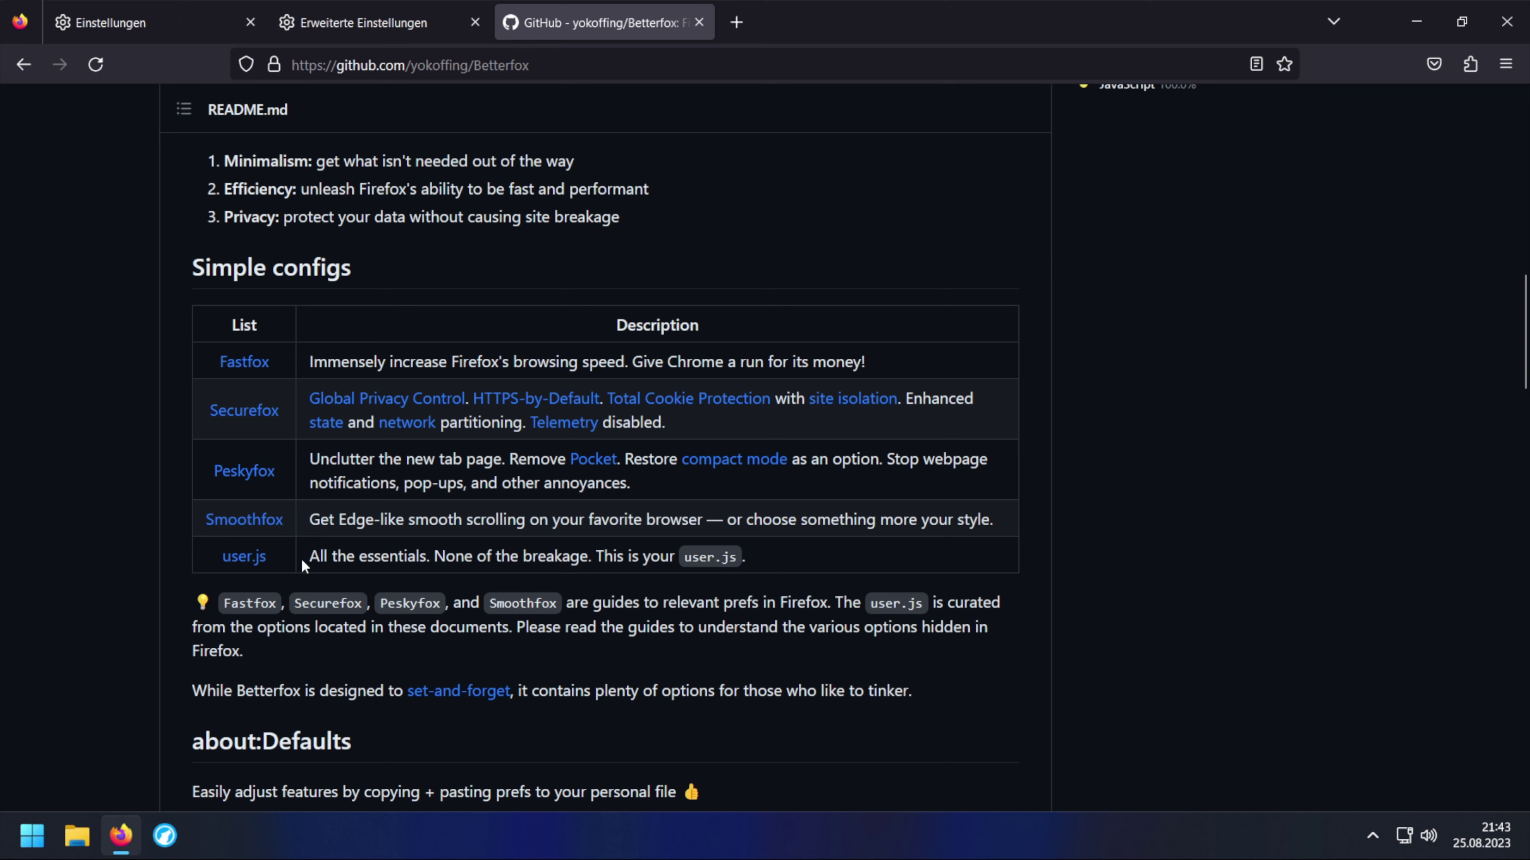
pyautogui.click(240, 557)
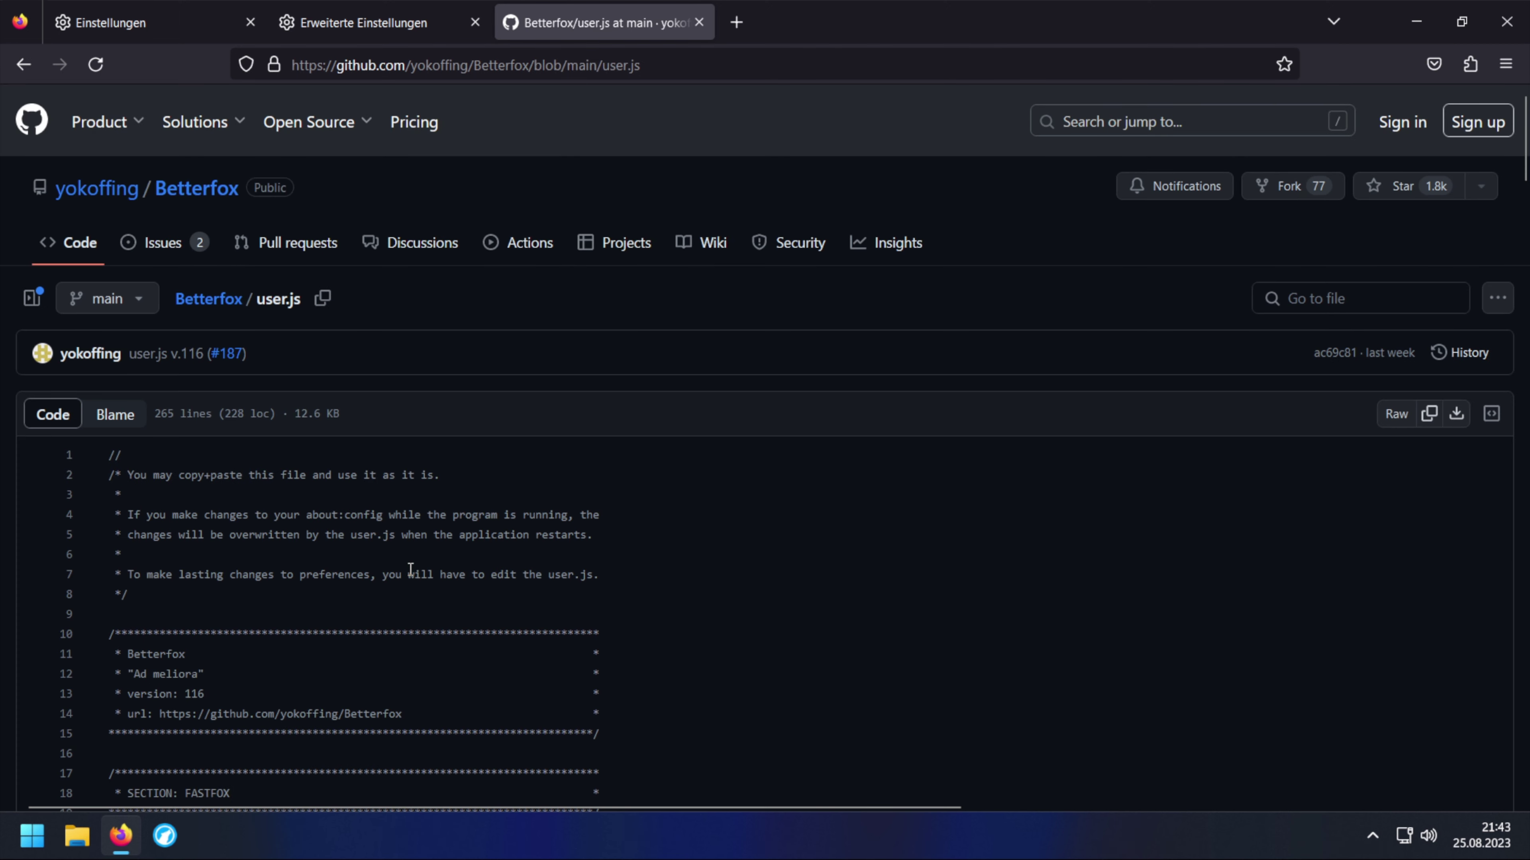
# Step: Examine the FASTFOX preferences in user.js and download the raw file
pyautogui.scroll(-5, 411, 569)
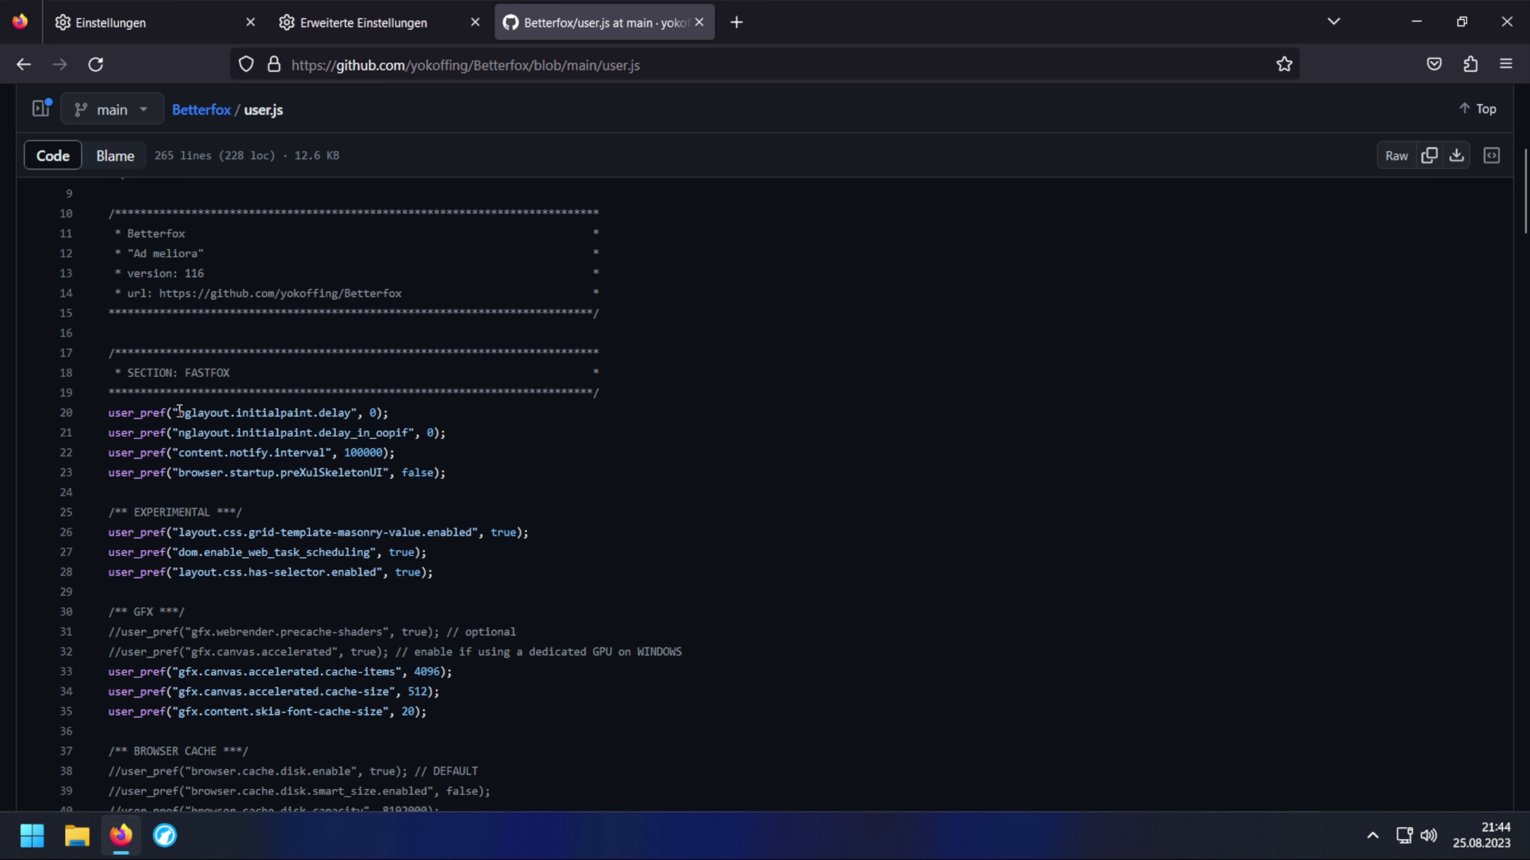
pyautogui.moveTo(178, 414); pyautogui.dragTo(386, 412)
pyautogui.scroll(7, 420, 555)
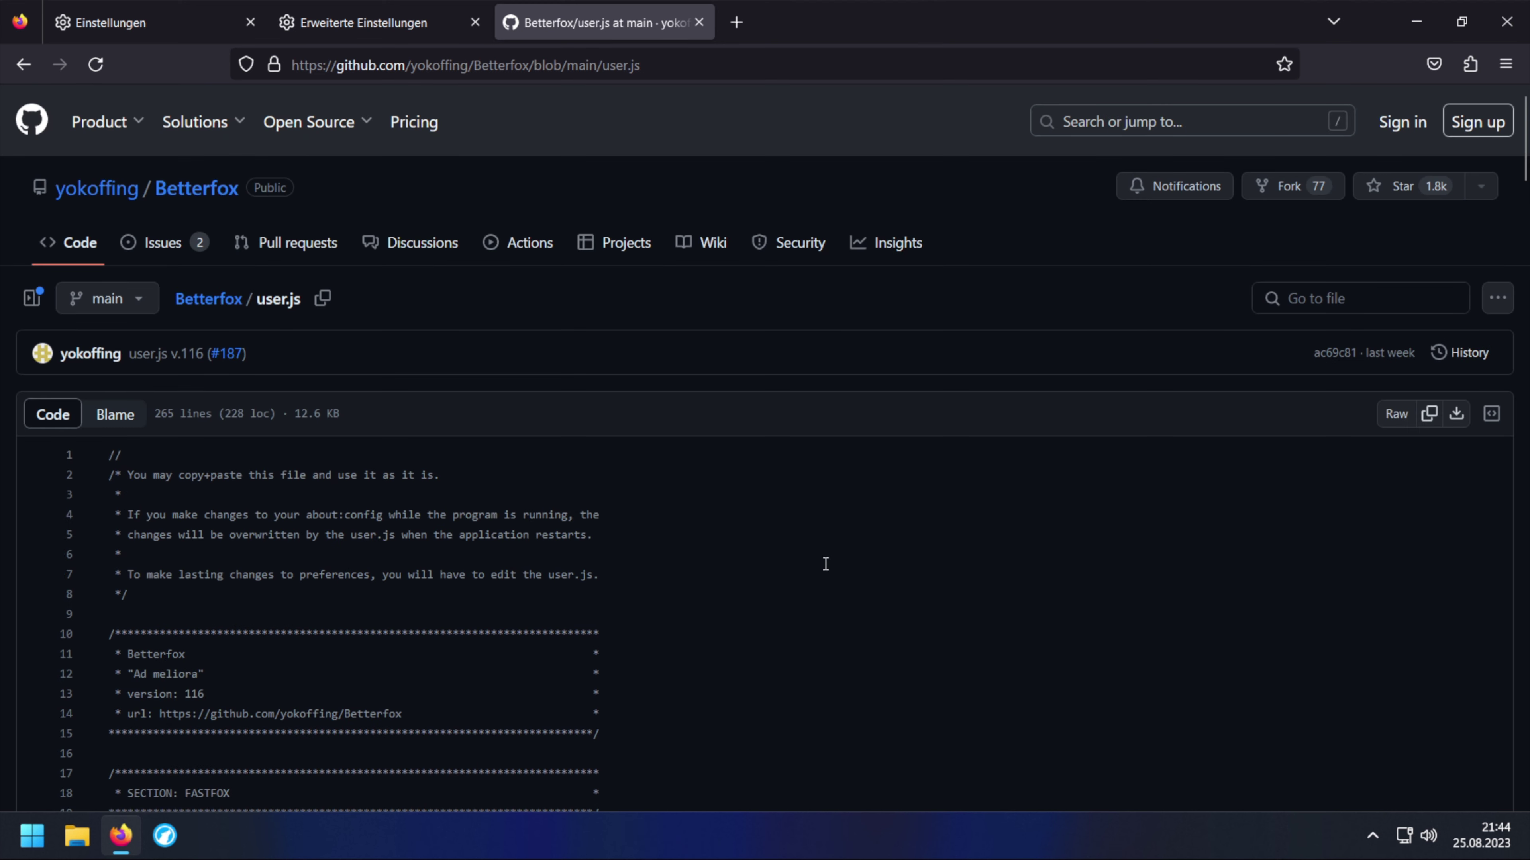
pyautogui.click(1462, 420)
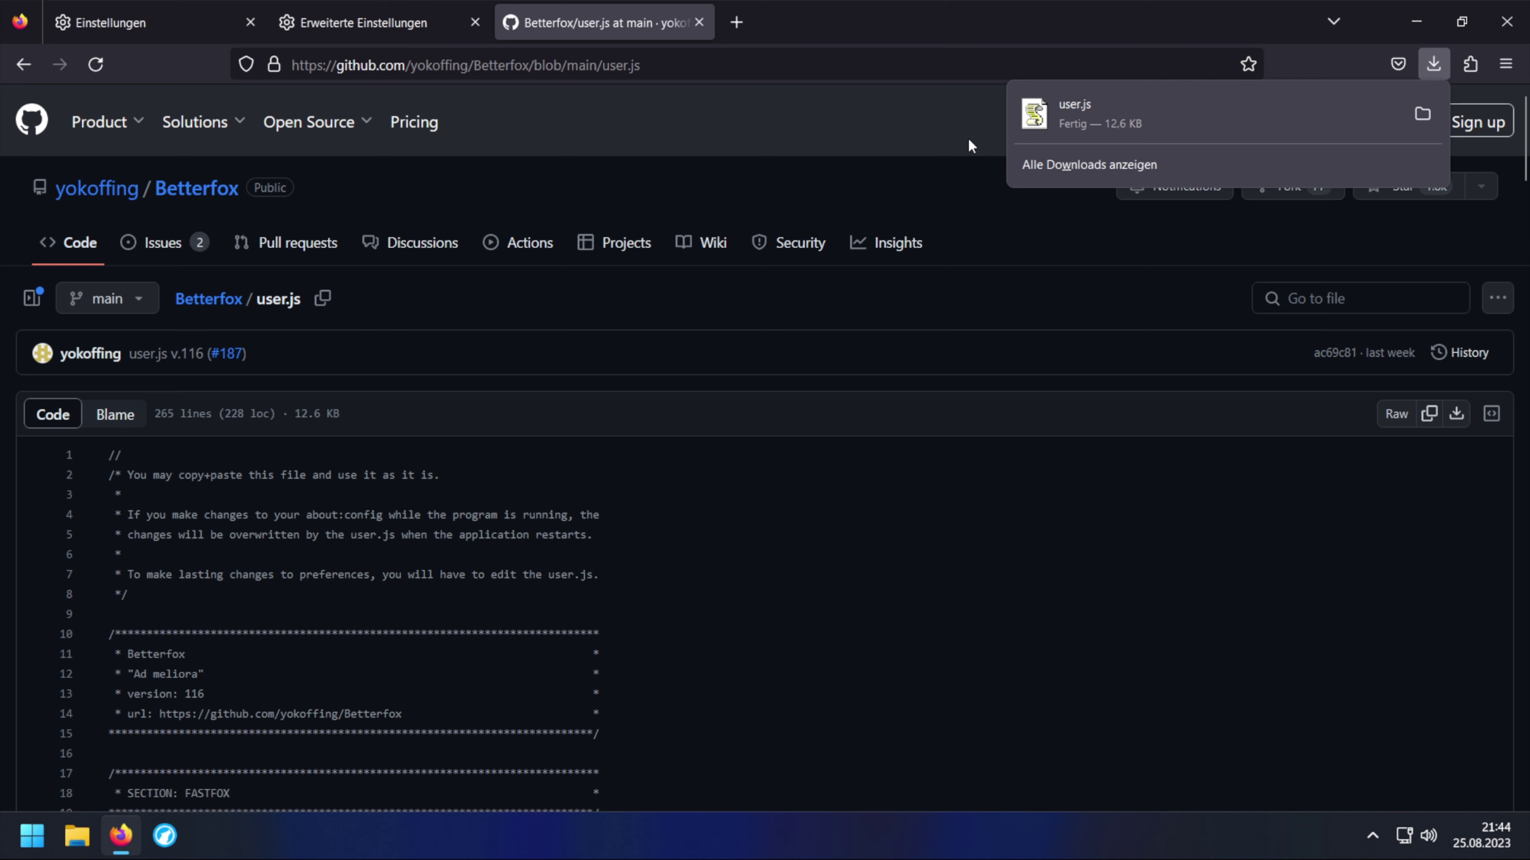
pyautogui.click(952, 127)
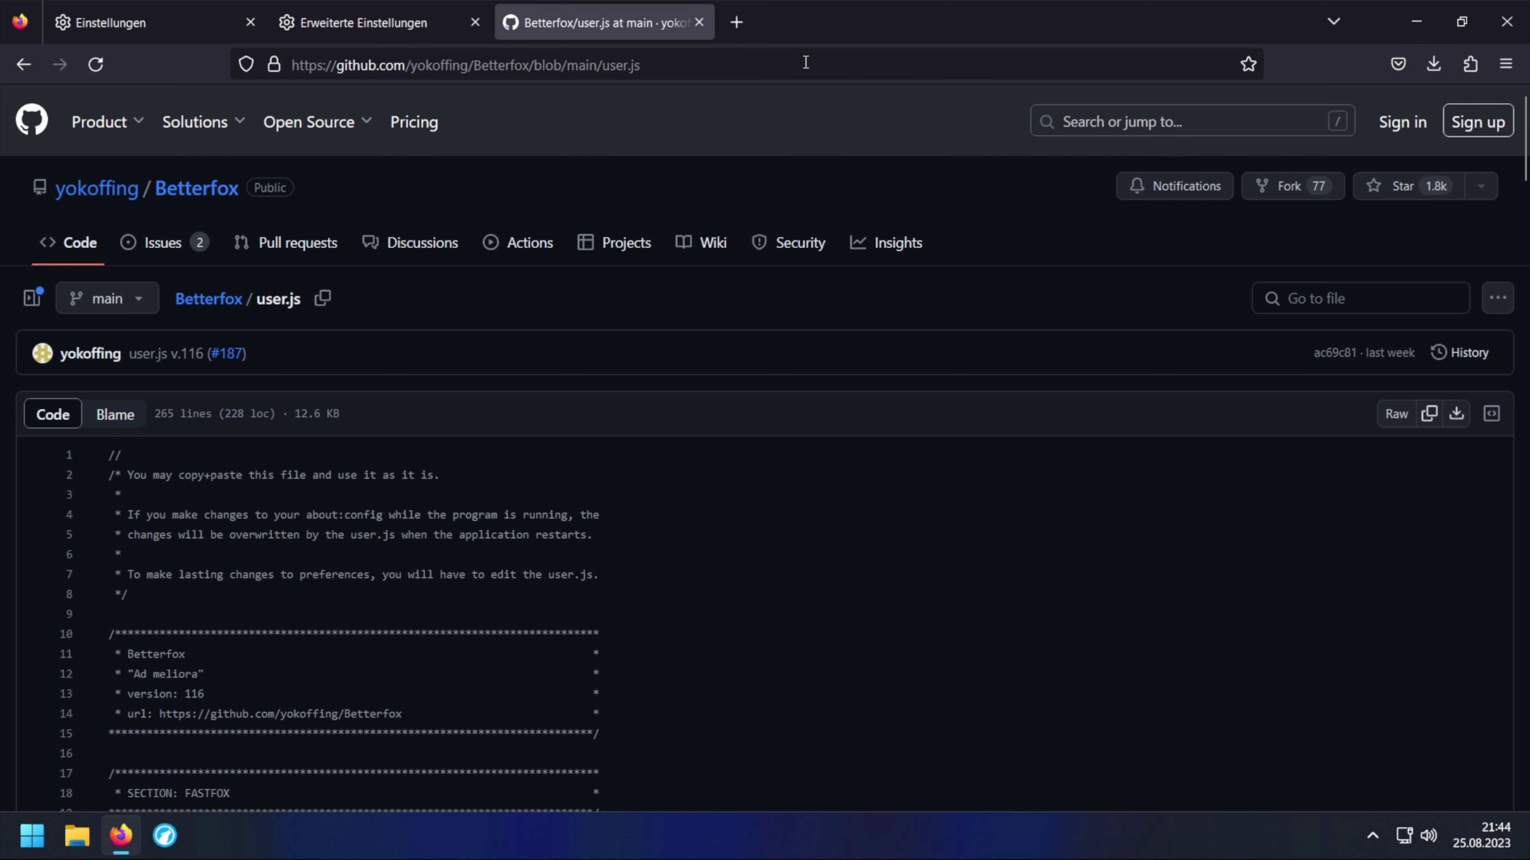
# Step: Open the about:profiles page in a new tab
pyautogui.click(751, 30)
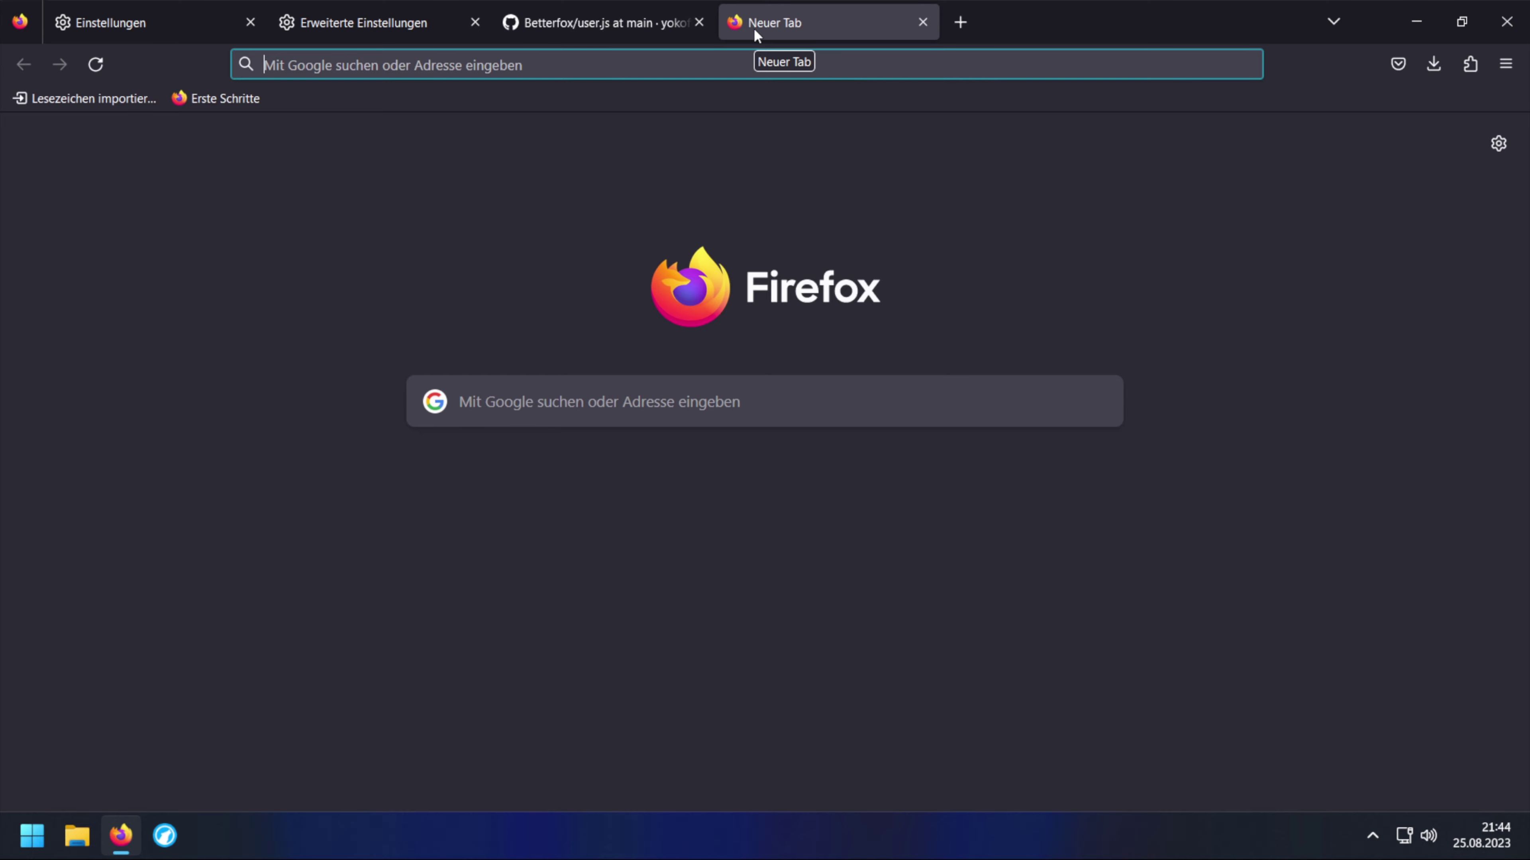
pyautogui.write('a')
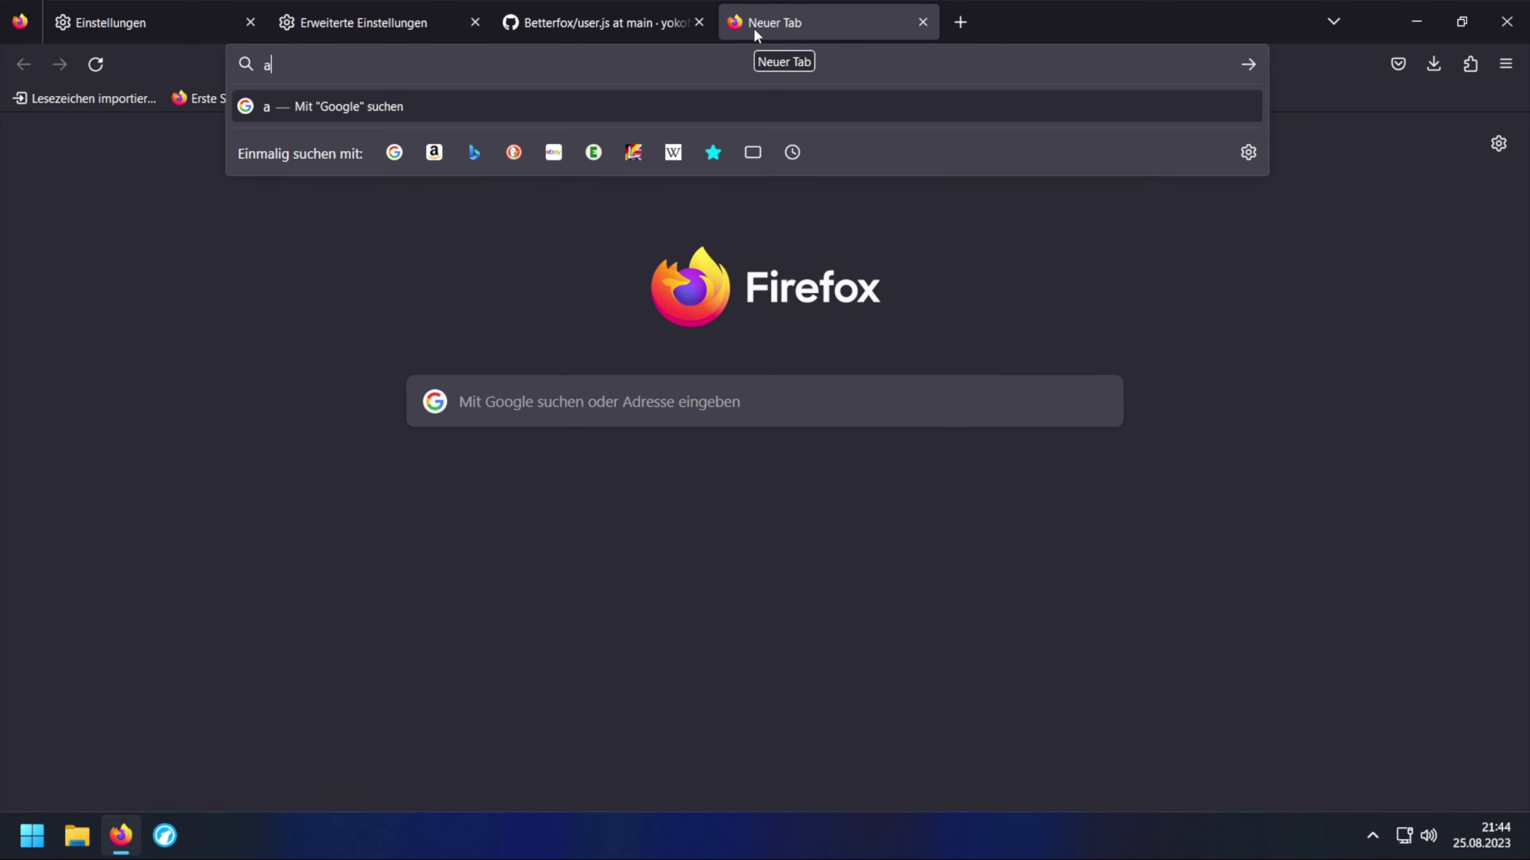
pyautogui.write('bout:profiles')
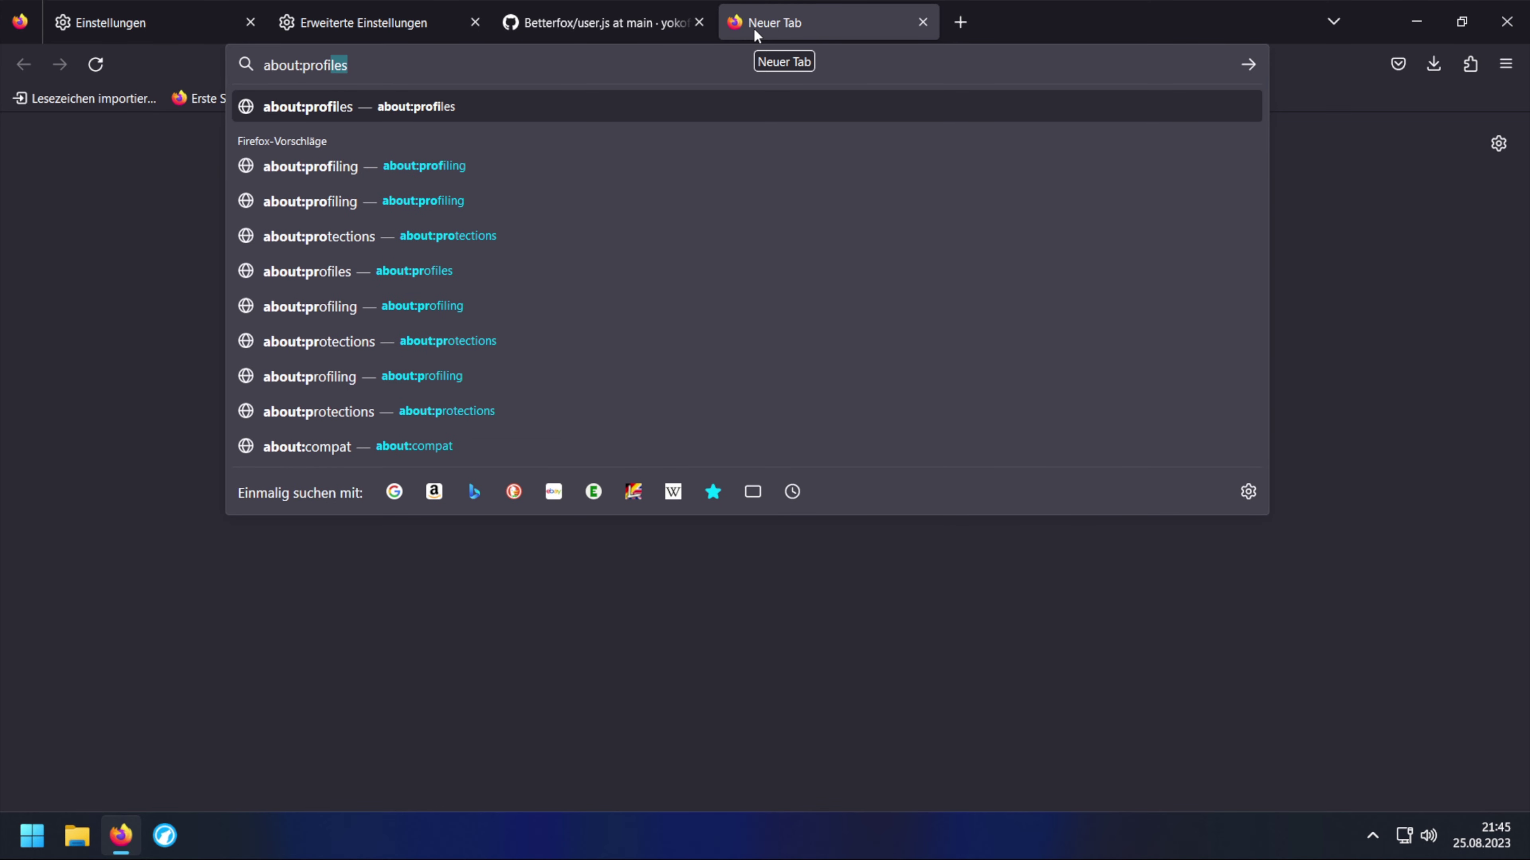
pyautogui.press('Return')
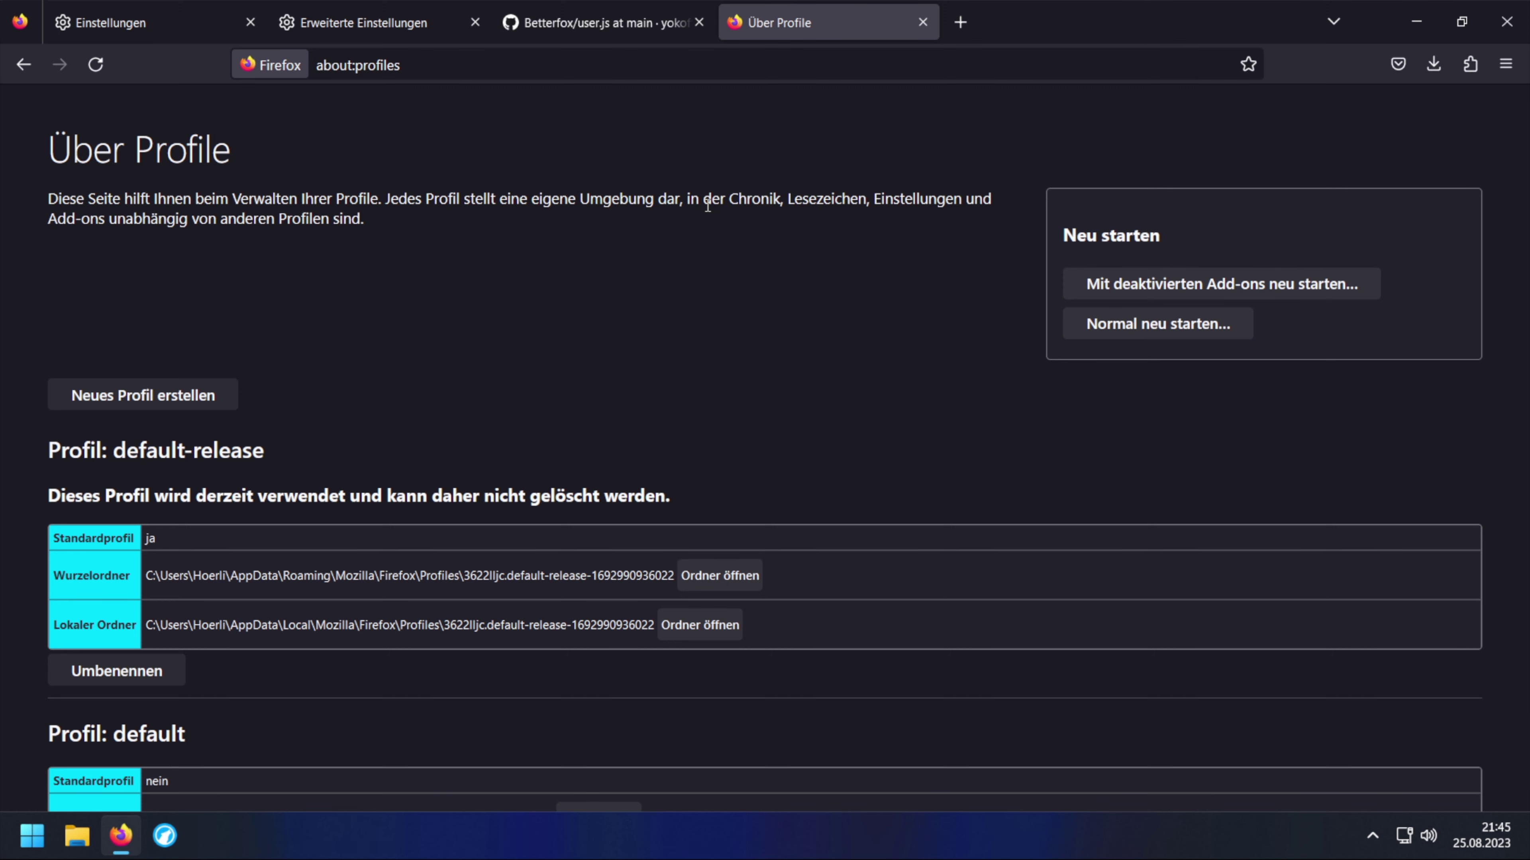
# Step: Identify the profile currently in use, open the root folder of default-release, and look over its contents
pyautogui.scroll(-3, 699, 218)
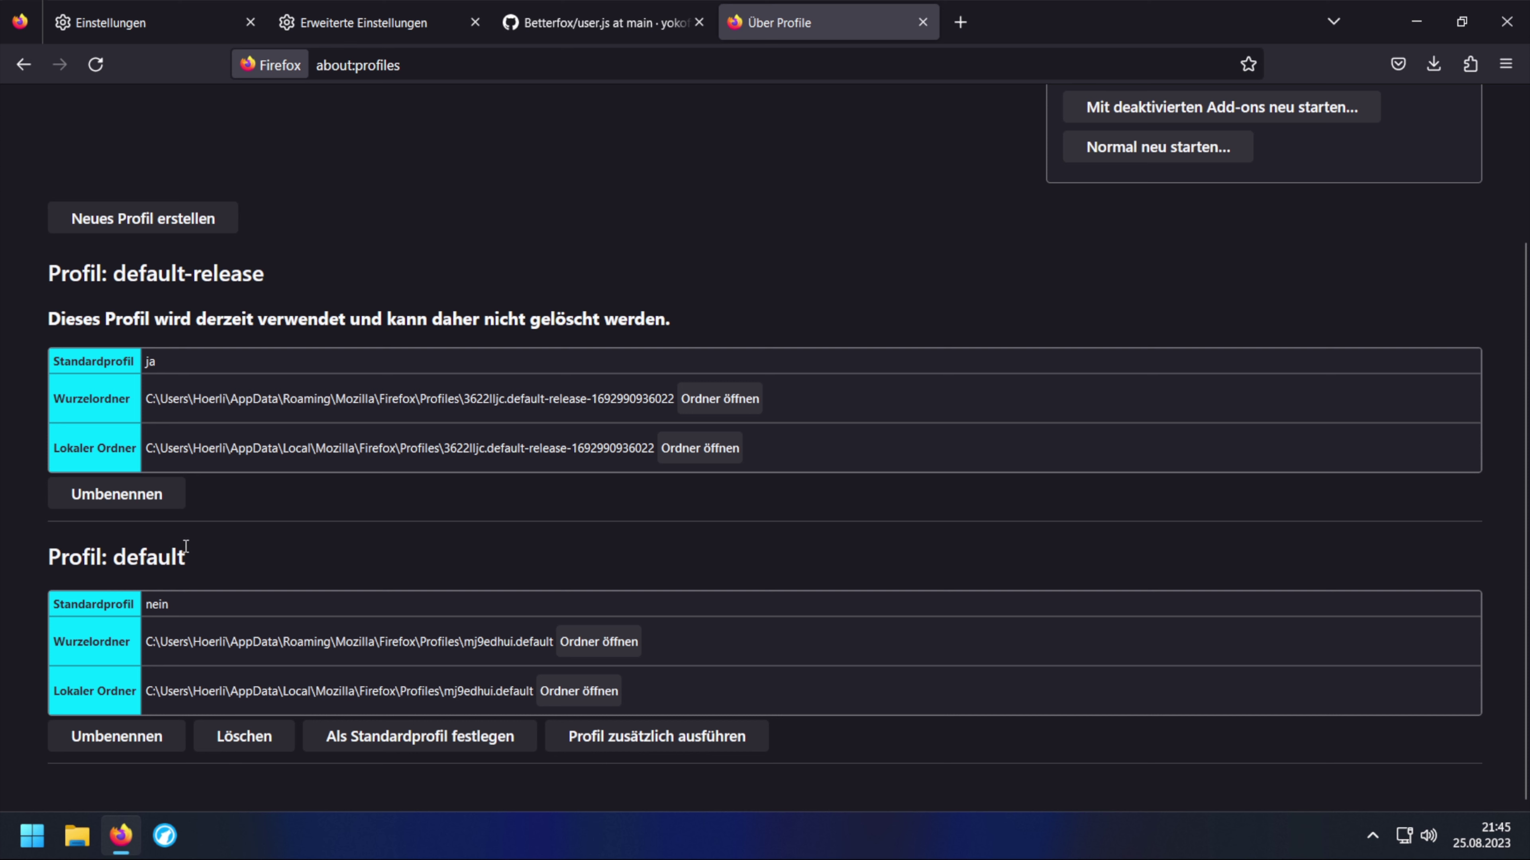
pyautogui.moveTo(81, 319); pyautogui.dragTo(372, 320)
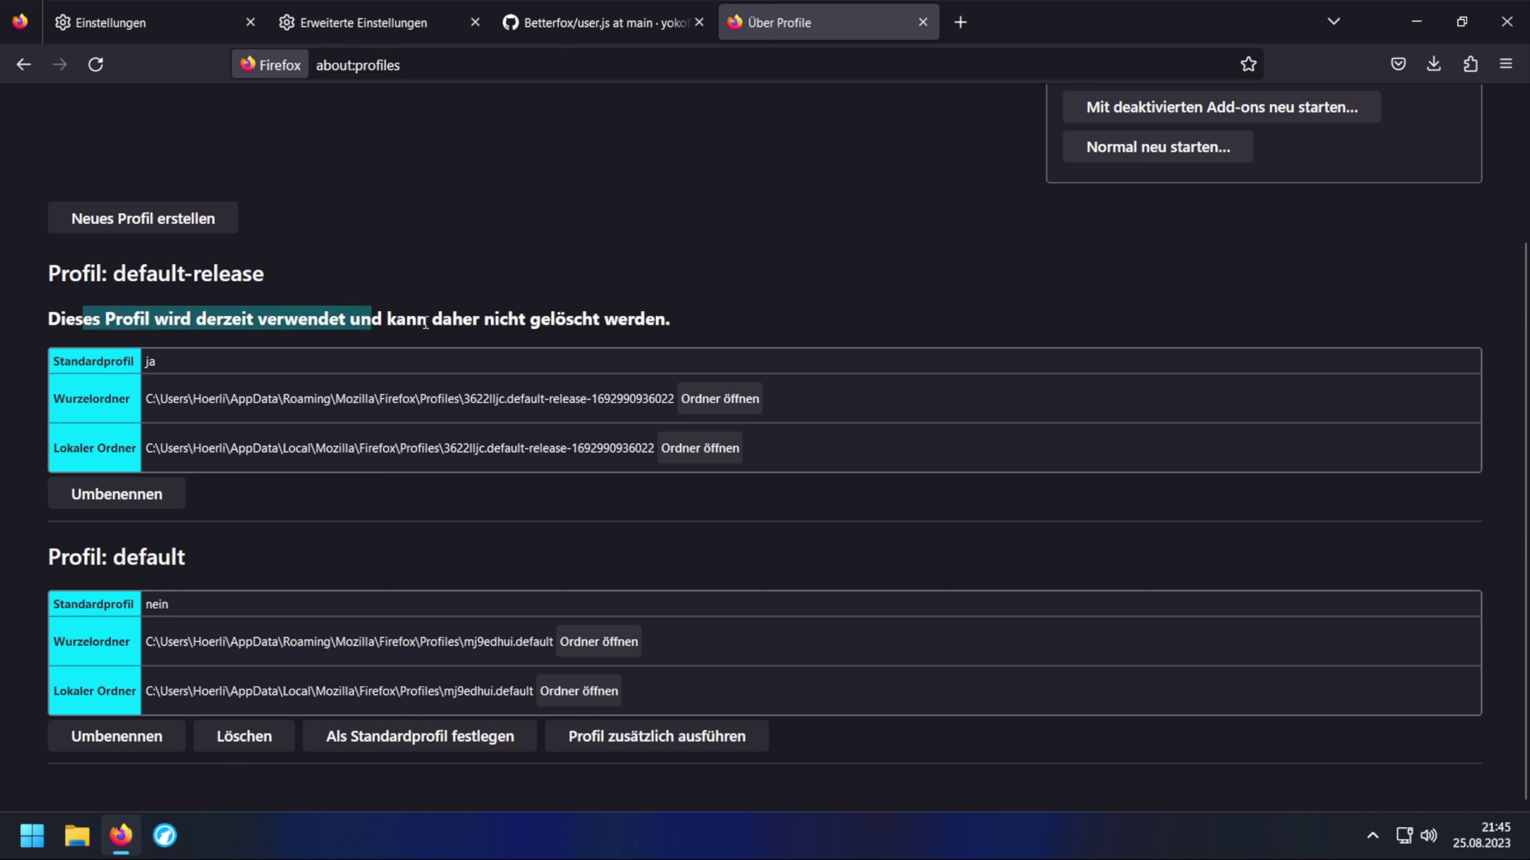
pyautogui.click(434, 321)
pyautogui.scroll(3, 434, 321)
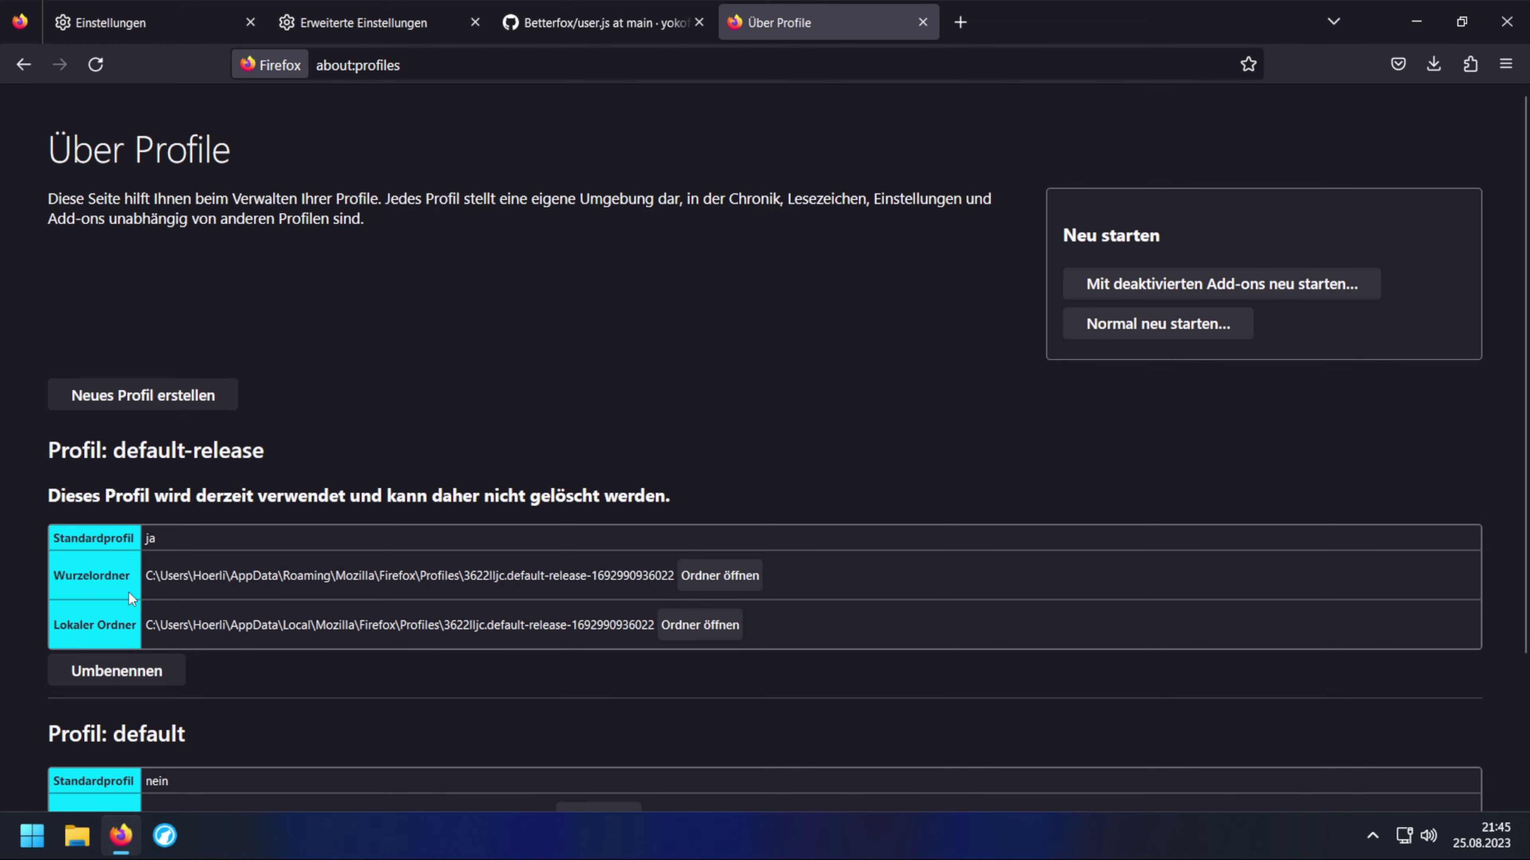
pyautogui.click(733, 585)
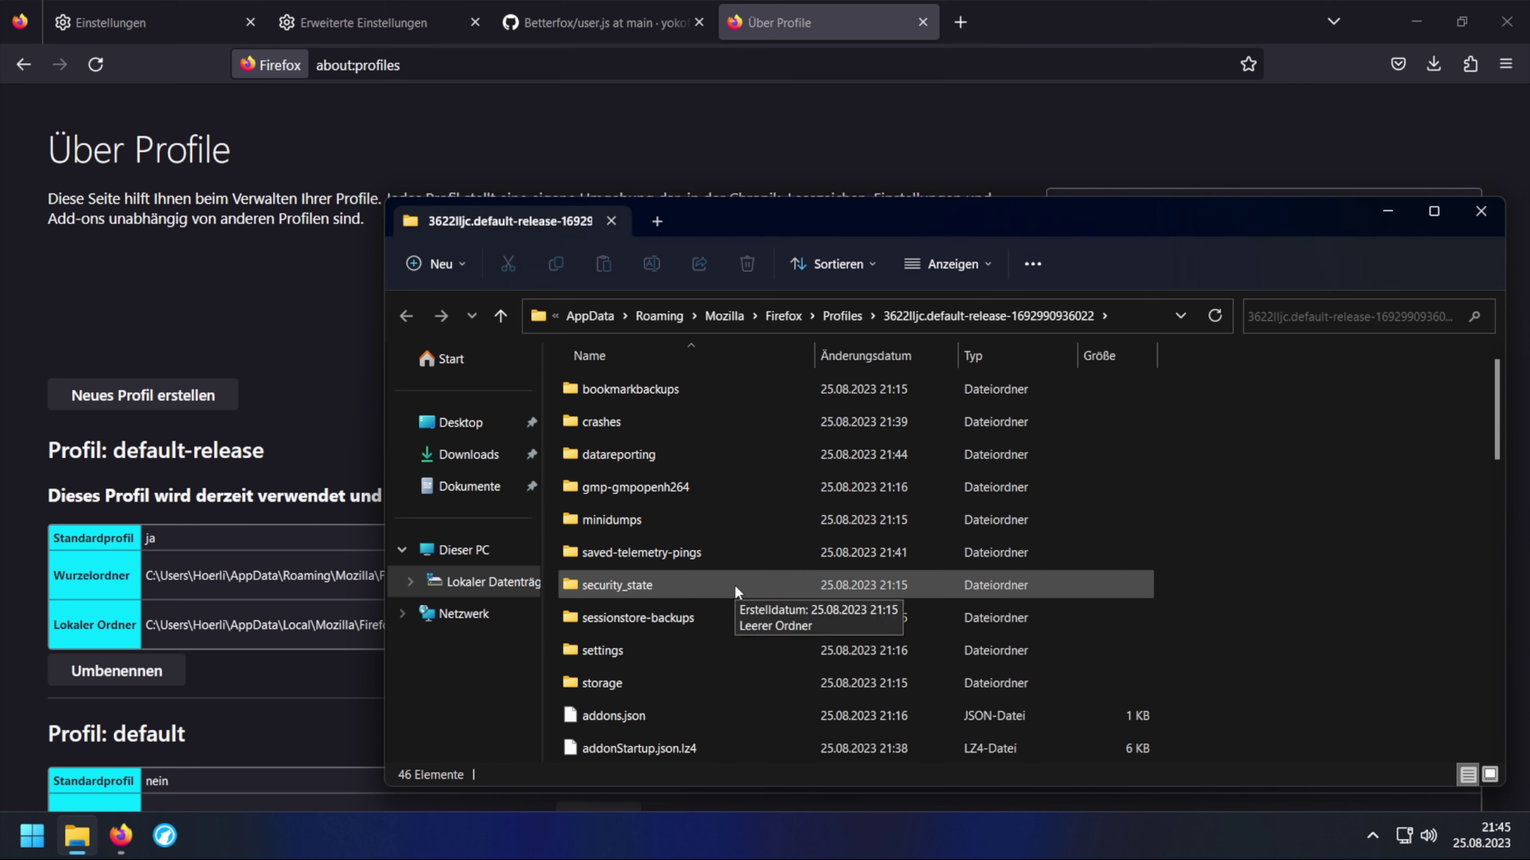
pyautogui.scroll(-5, 674, 718)
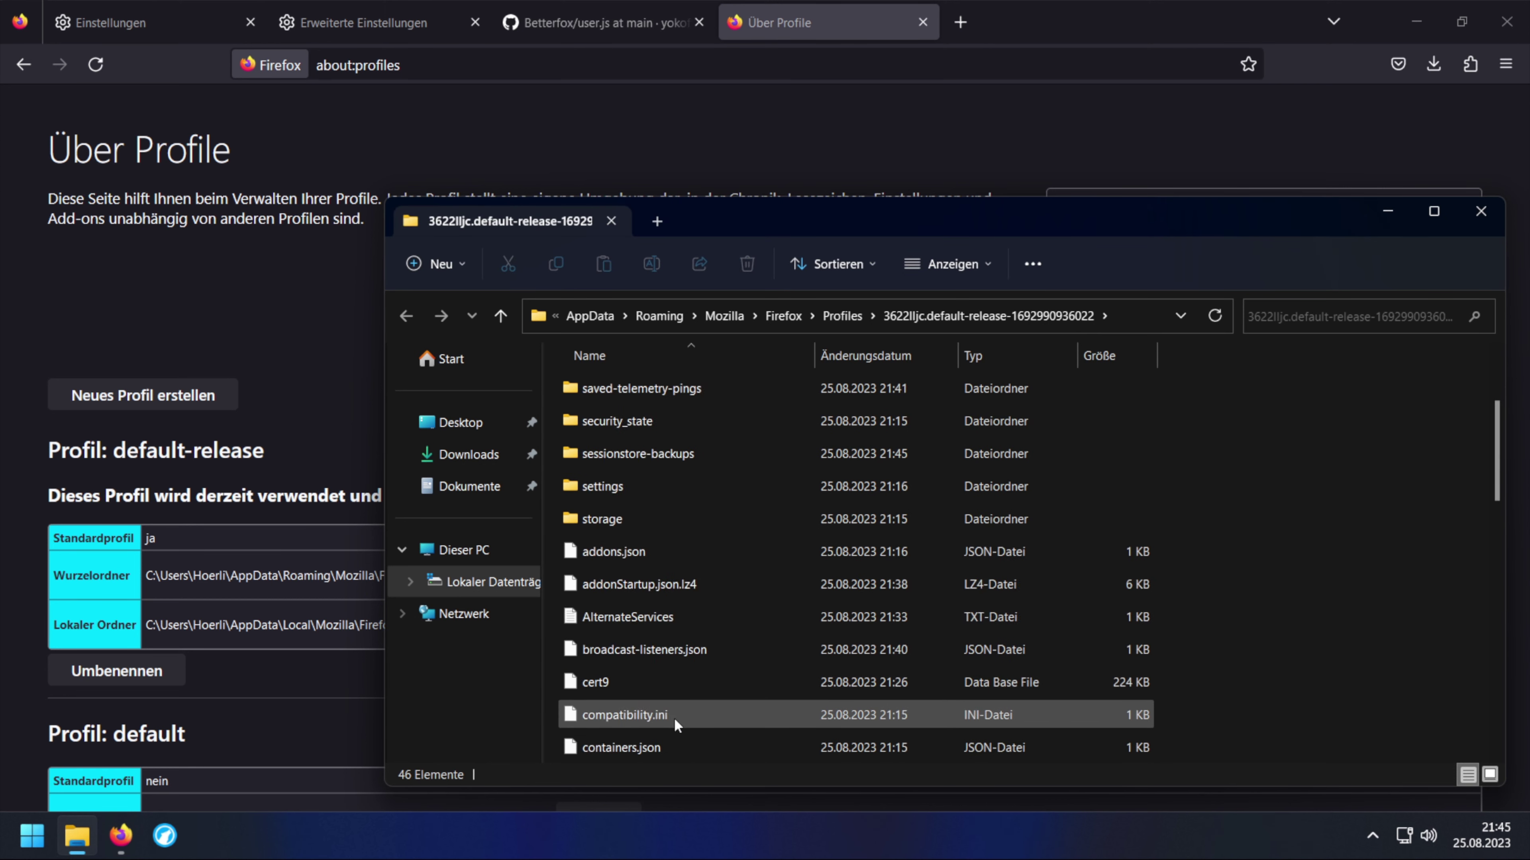
pyautogui.scroll(5, 680, 725)
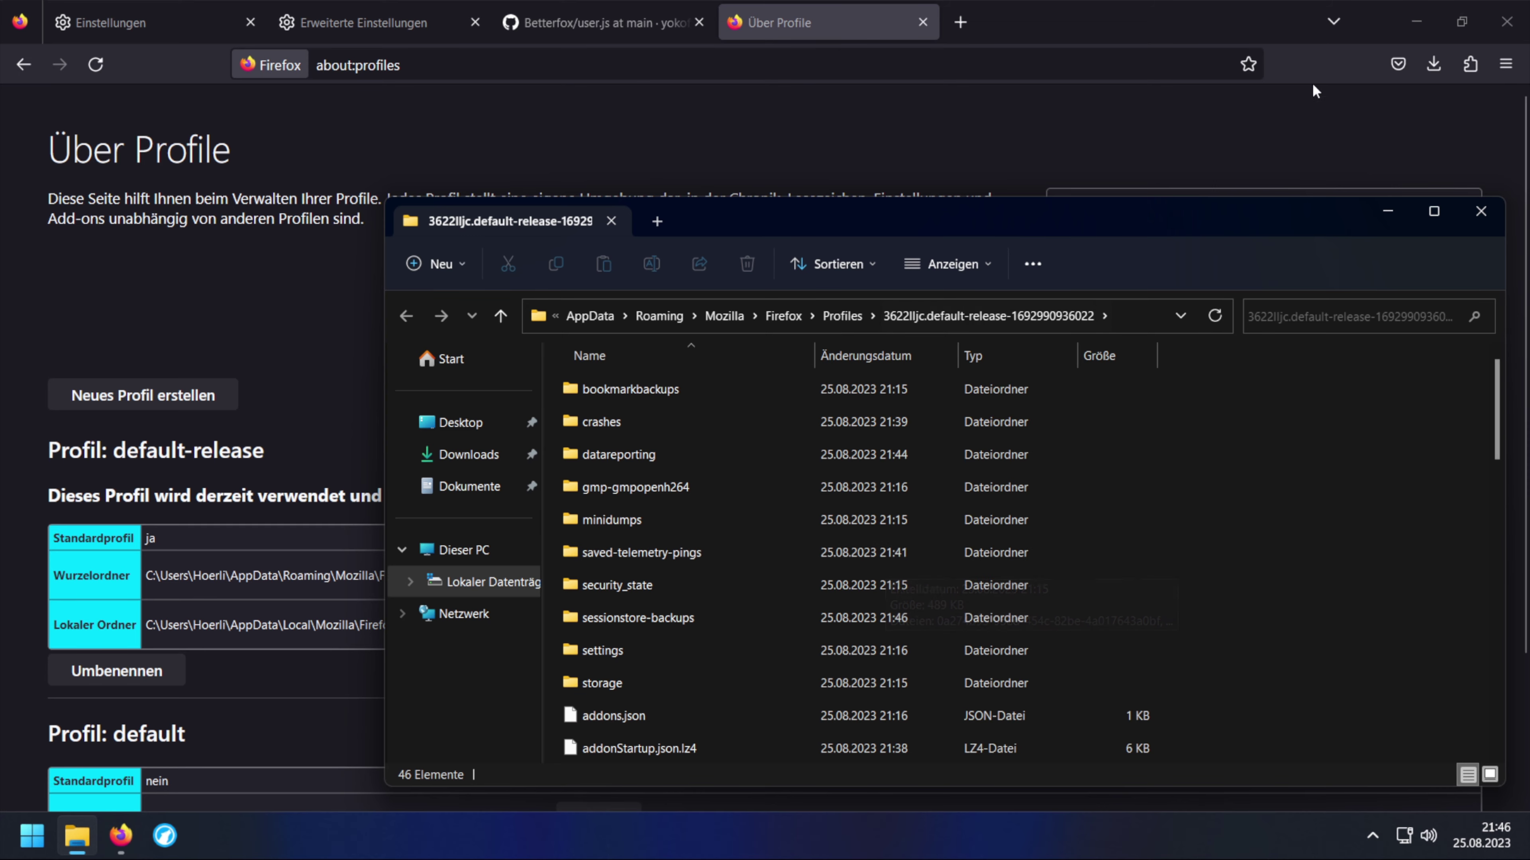
# Step: Close Firefox and move the user.js file from the Downloads folder into the open default-release profile folder
pyautogui.click(1498, 27)
pyautogui.click(1498, 27)
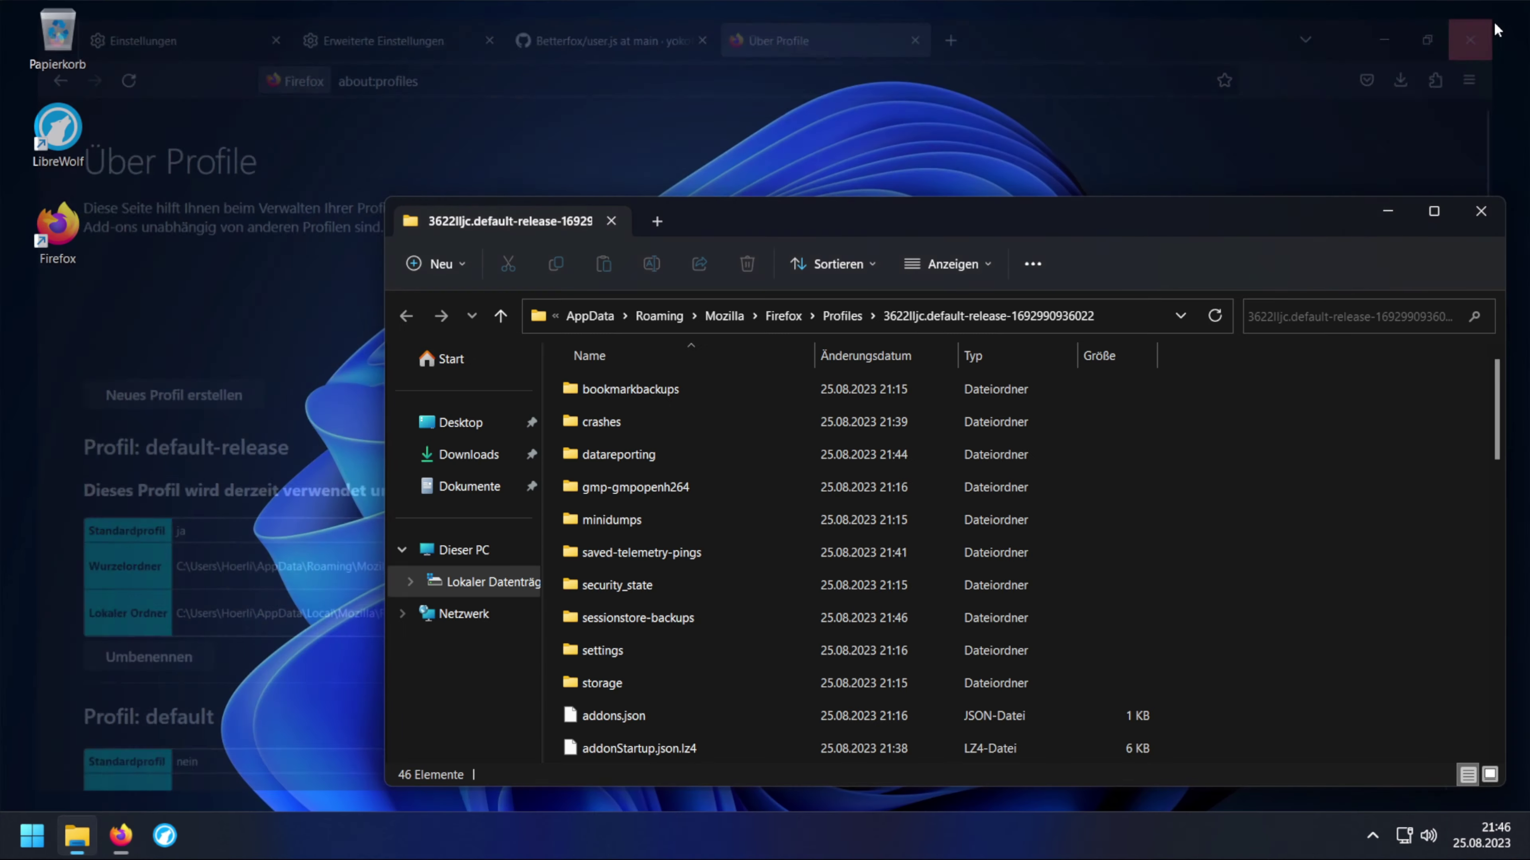
pyautogui.rightClick(77, 835)
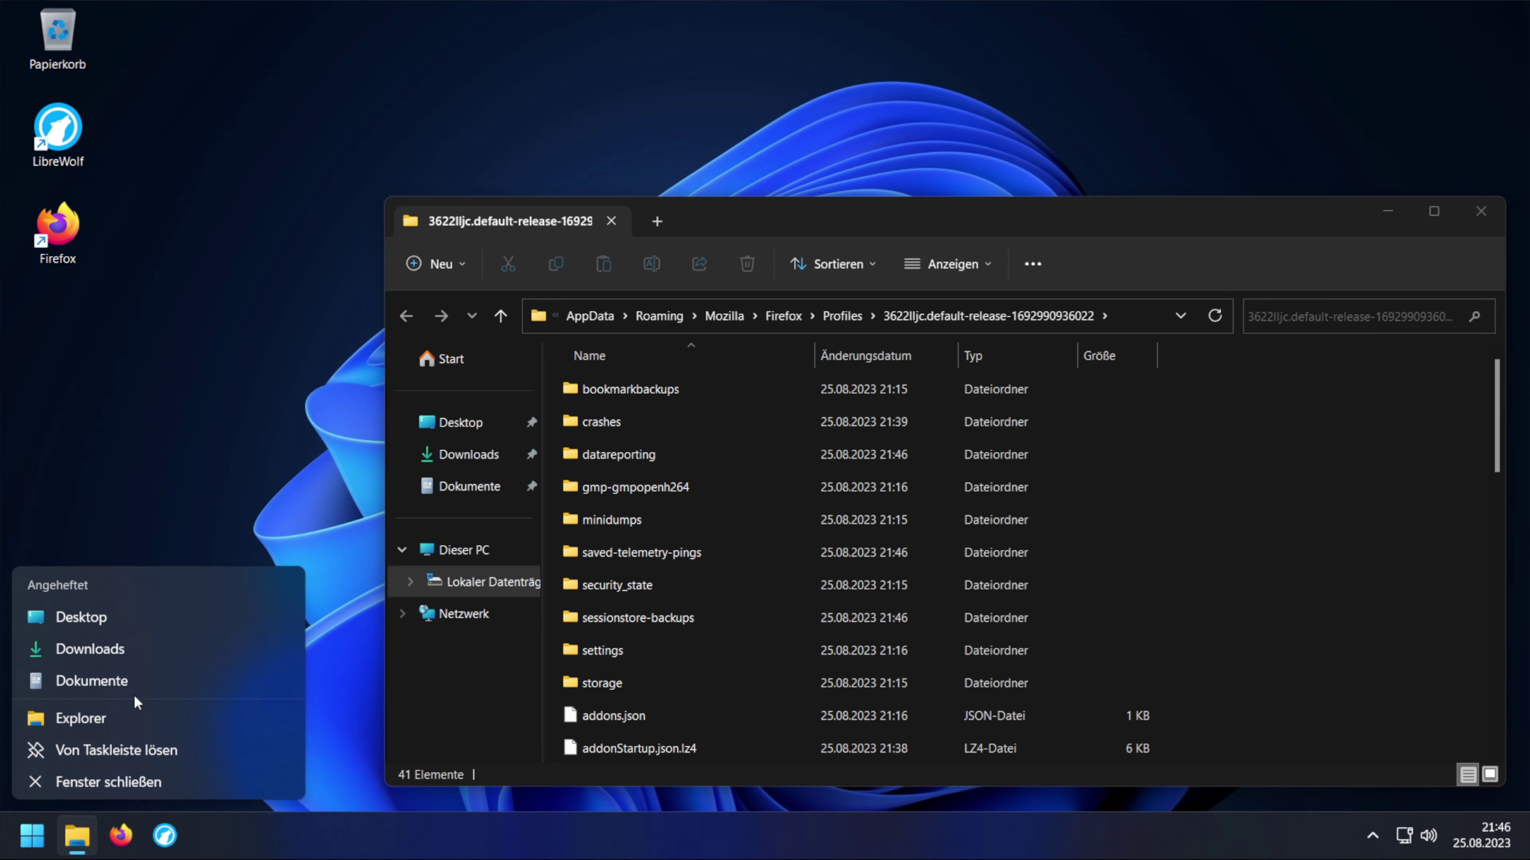
pyautogui.click(120, 718)
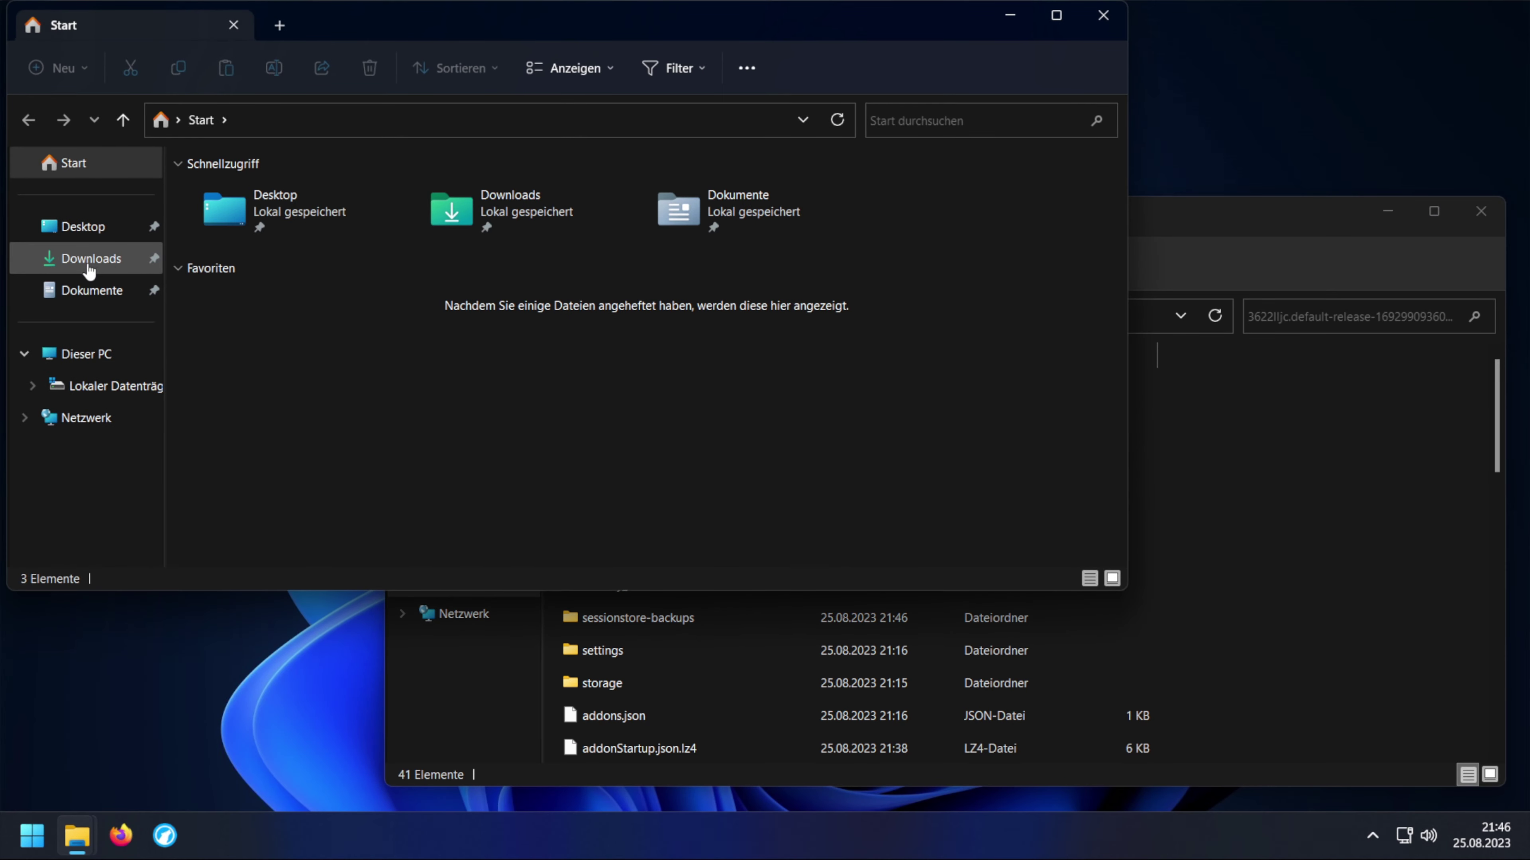
pyautogui.click(90, 266)
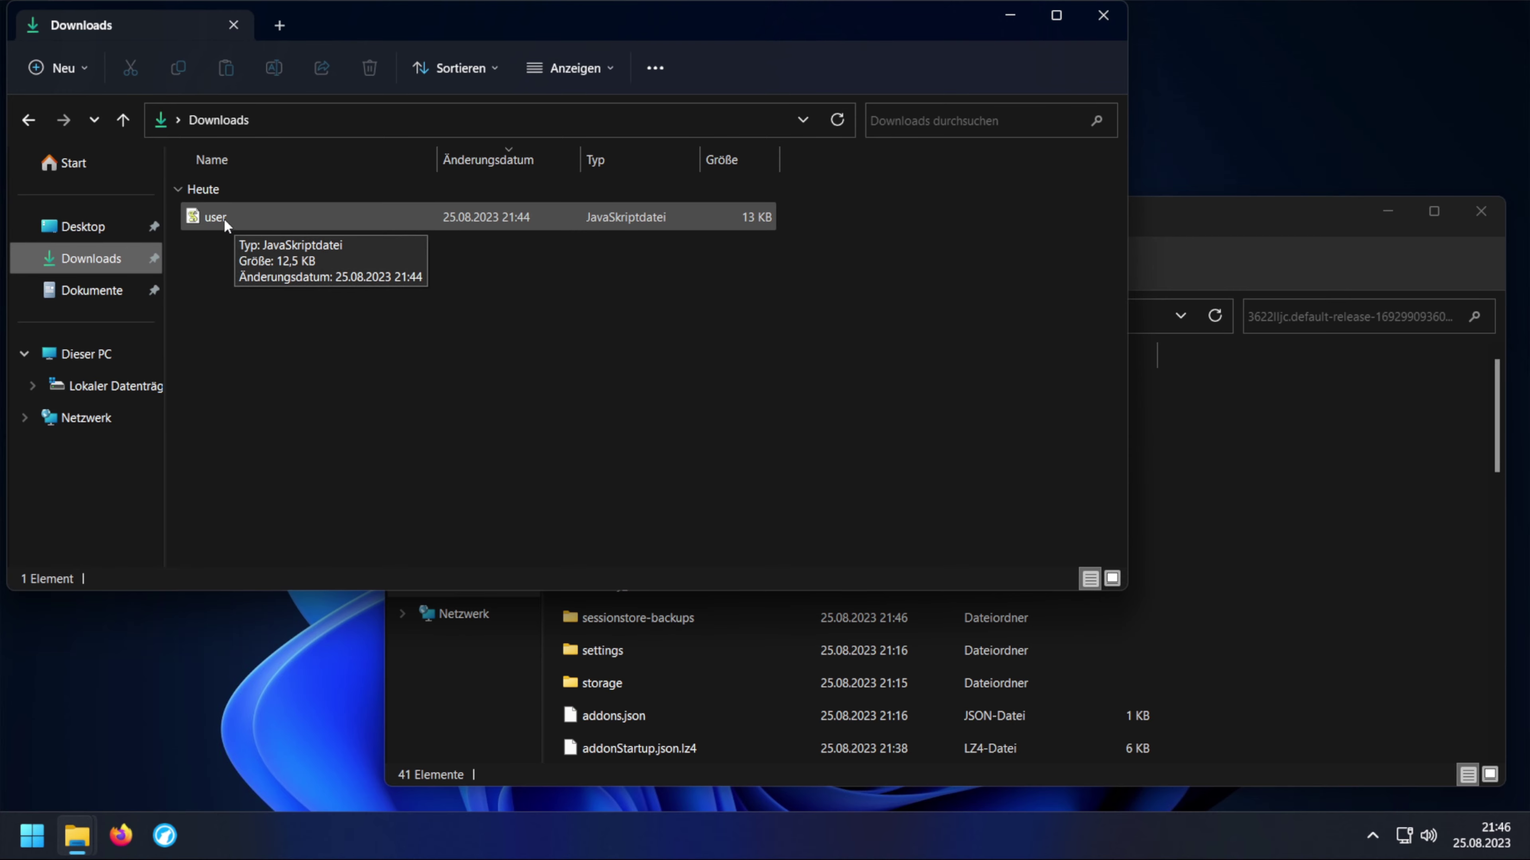
pyautogui.moveTo(225, 223); pyautogui.dragTo(1316, 605)
pyautogui.click(1339, 642)
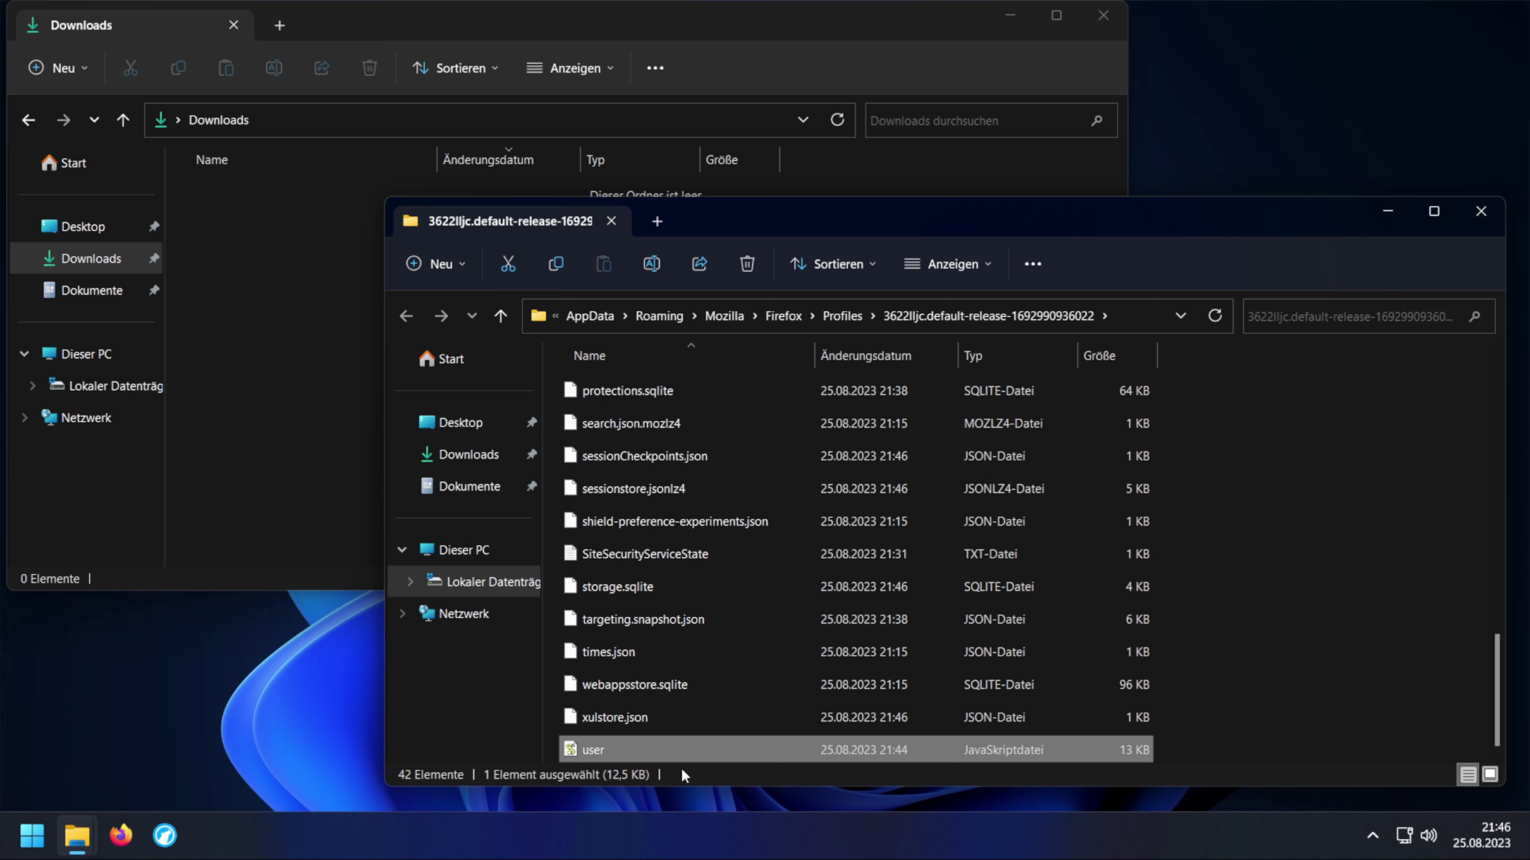
# Step: Open the user.js file from the profile folder for editing in Notepad++
pyautogui.rightClick(618, 750)
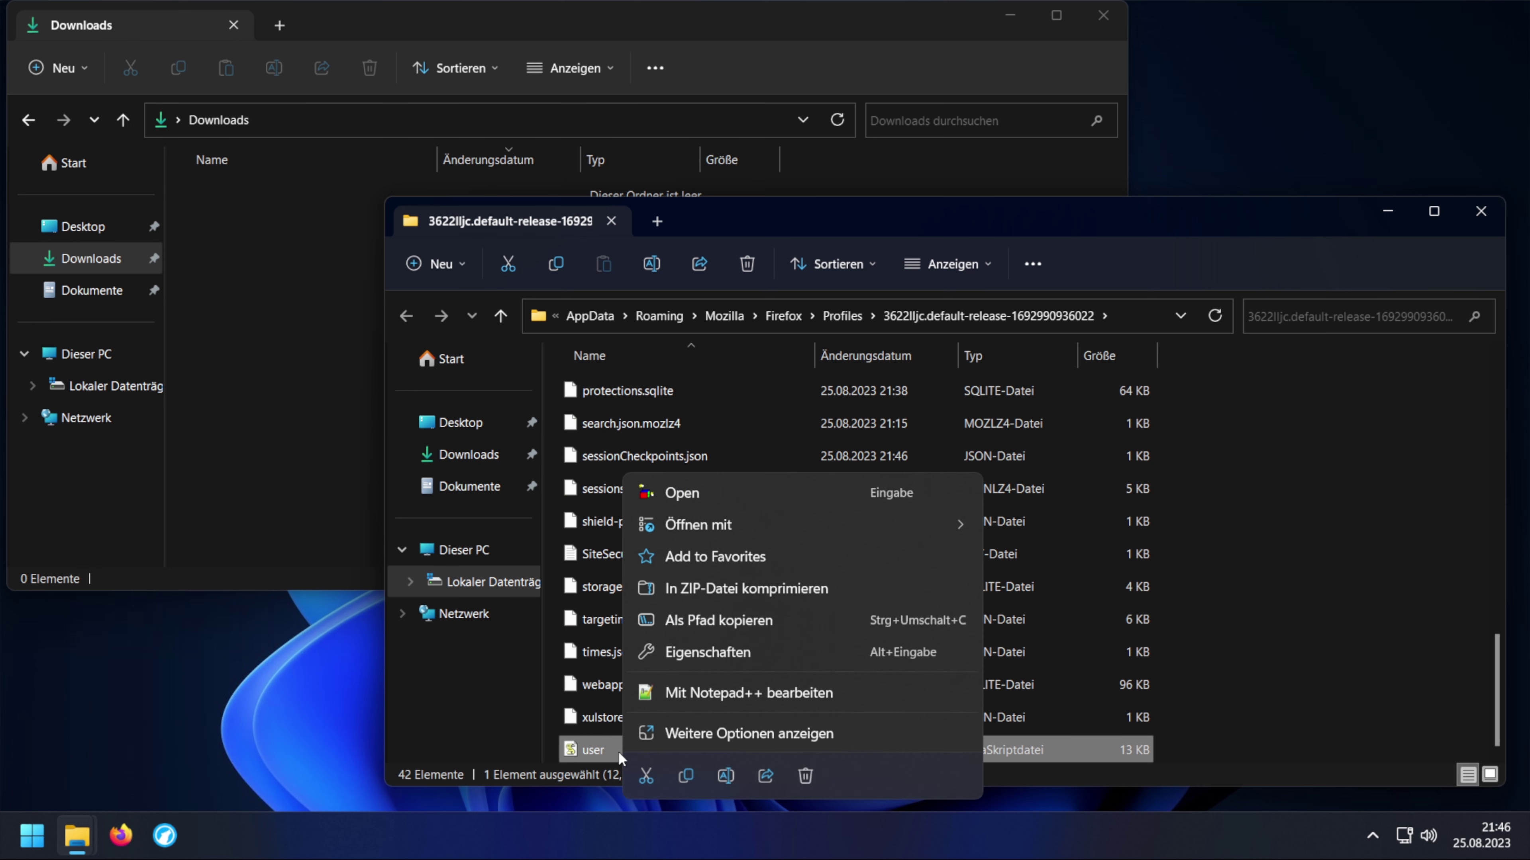
pyautogui.click(812, 692)
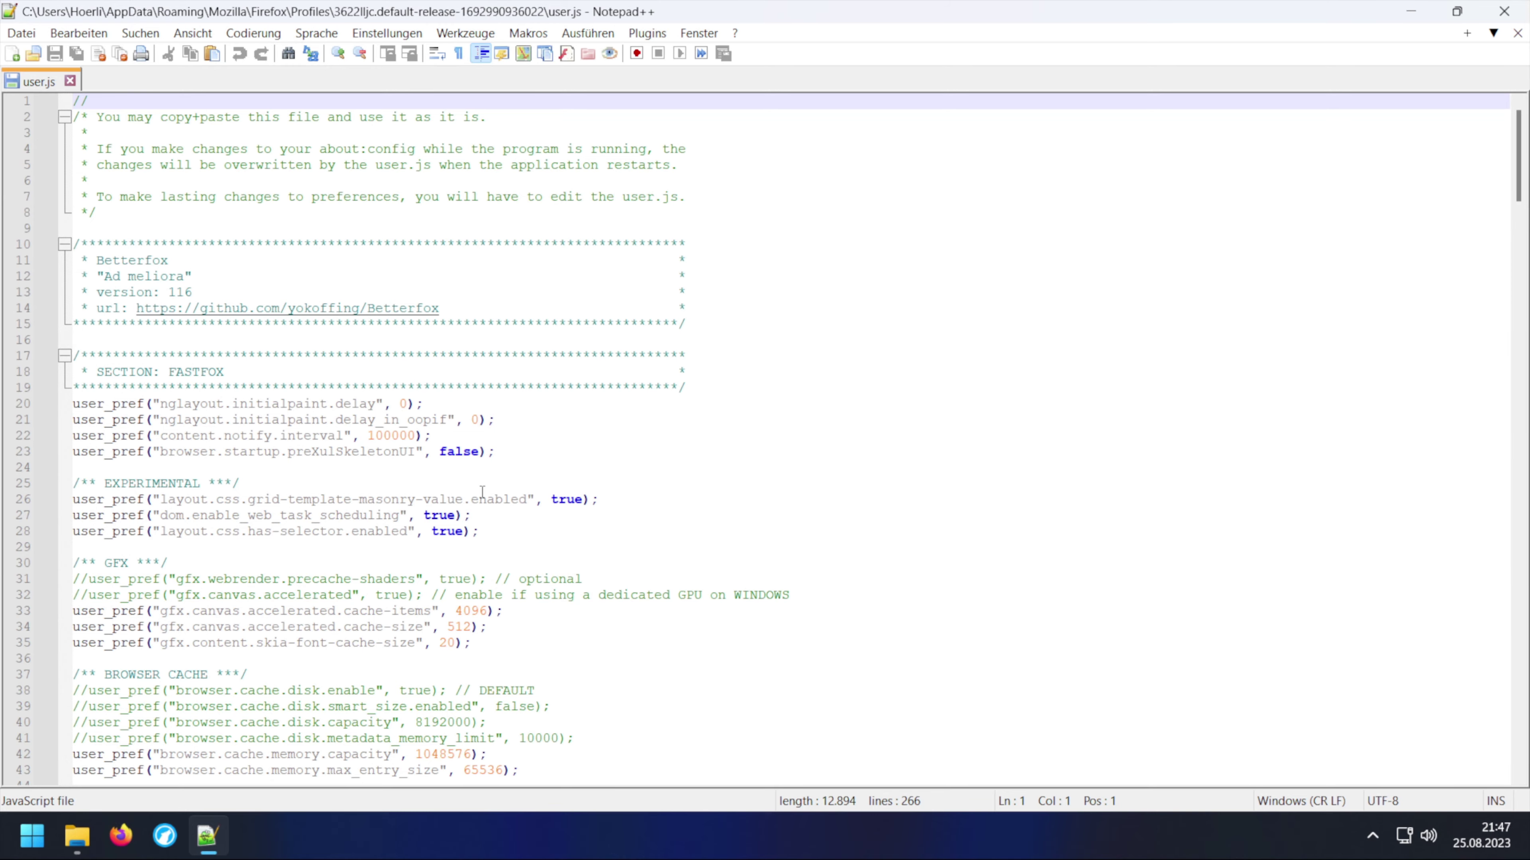
# Step: Set the browser.tabs.loadBookmarksInTabs preference to false in the TAB BEHAVIOR section of user.js
pyautogui.scroll(-20, 482, 491)
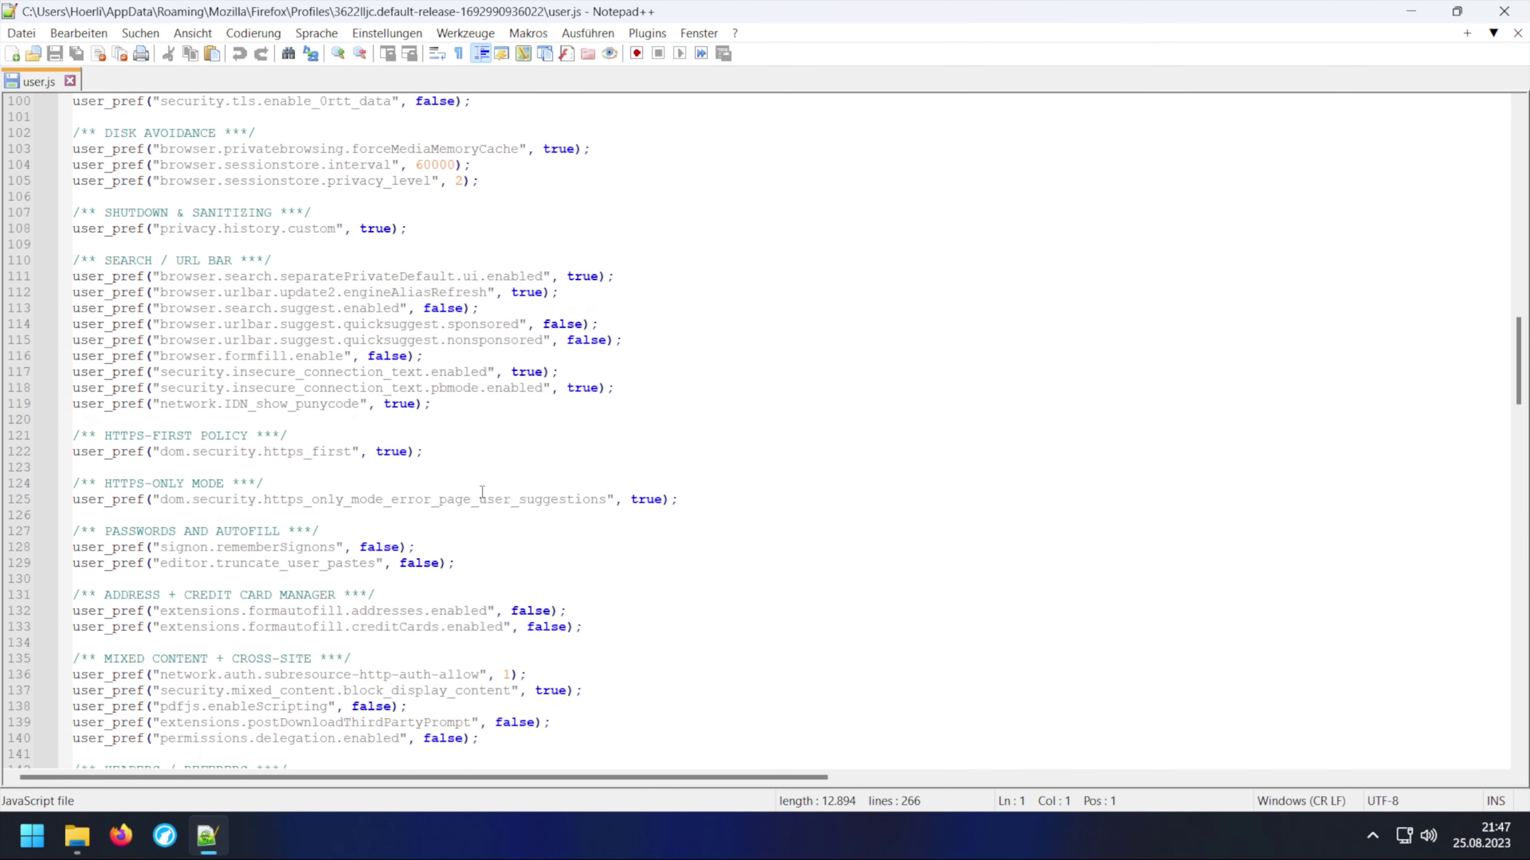
pyautogui.scroll(-20, 482, 491)
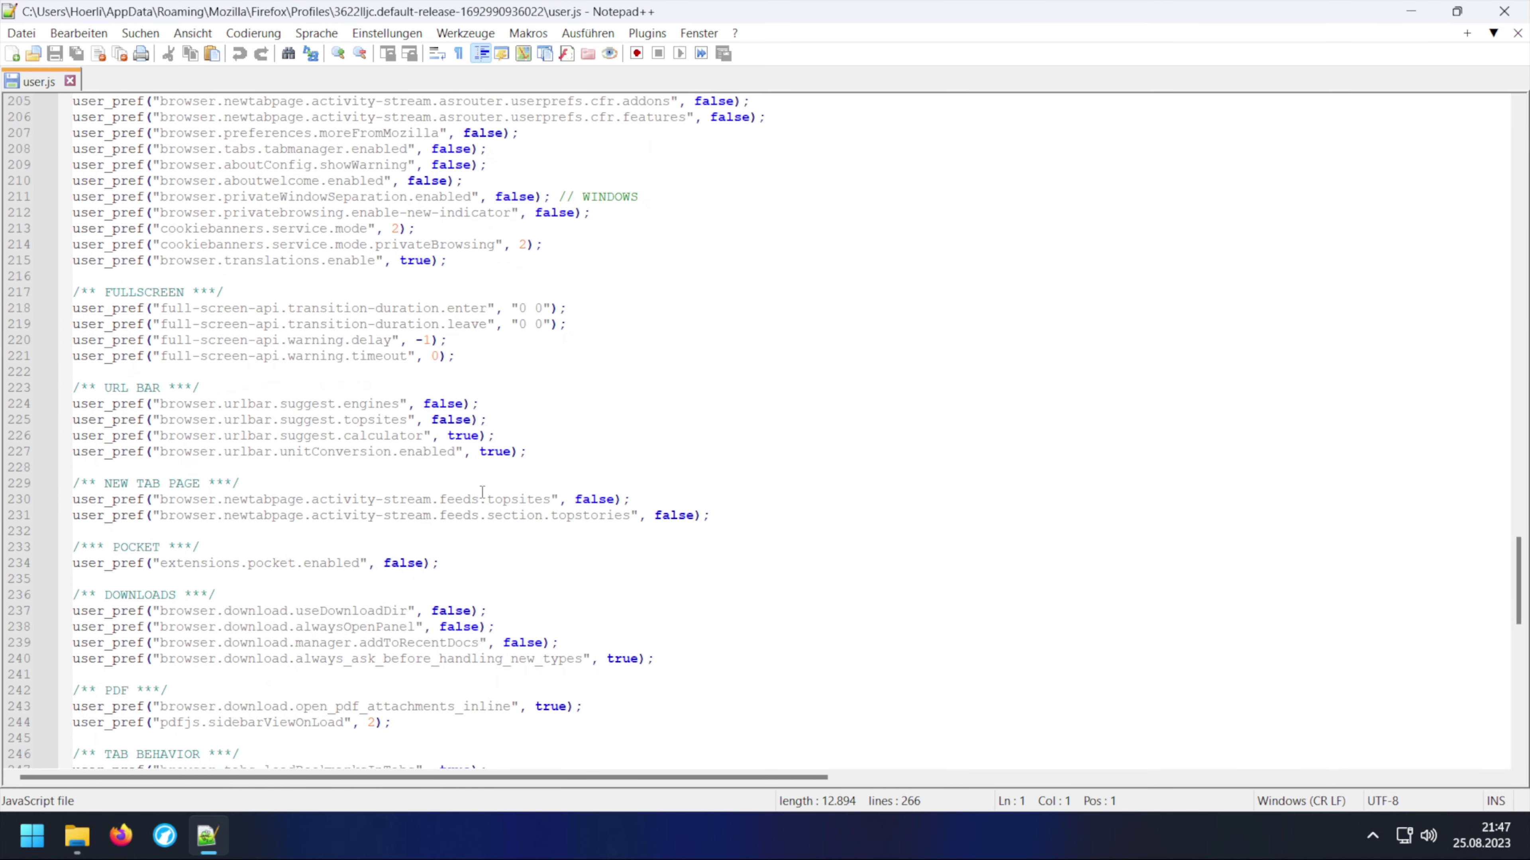
pyautogui.scroll(-6, 481, 491)
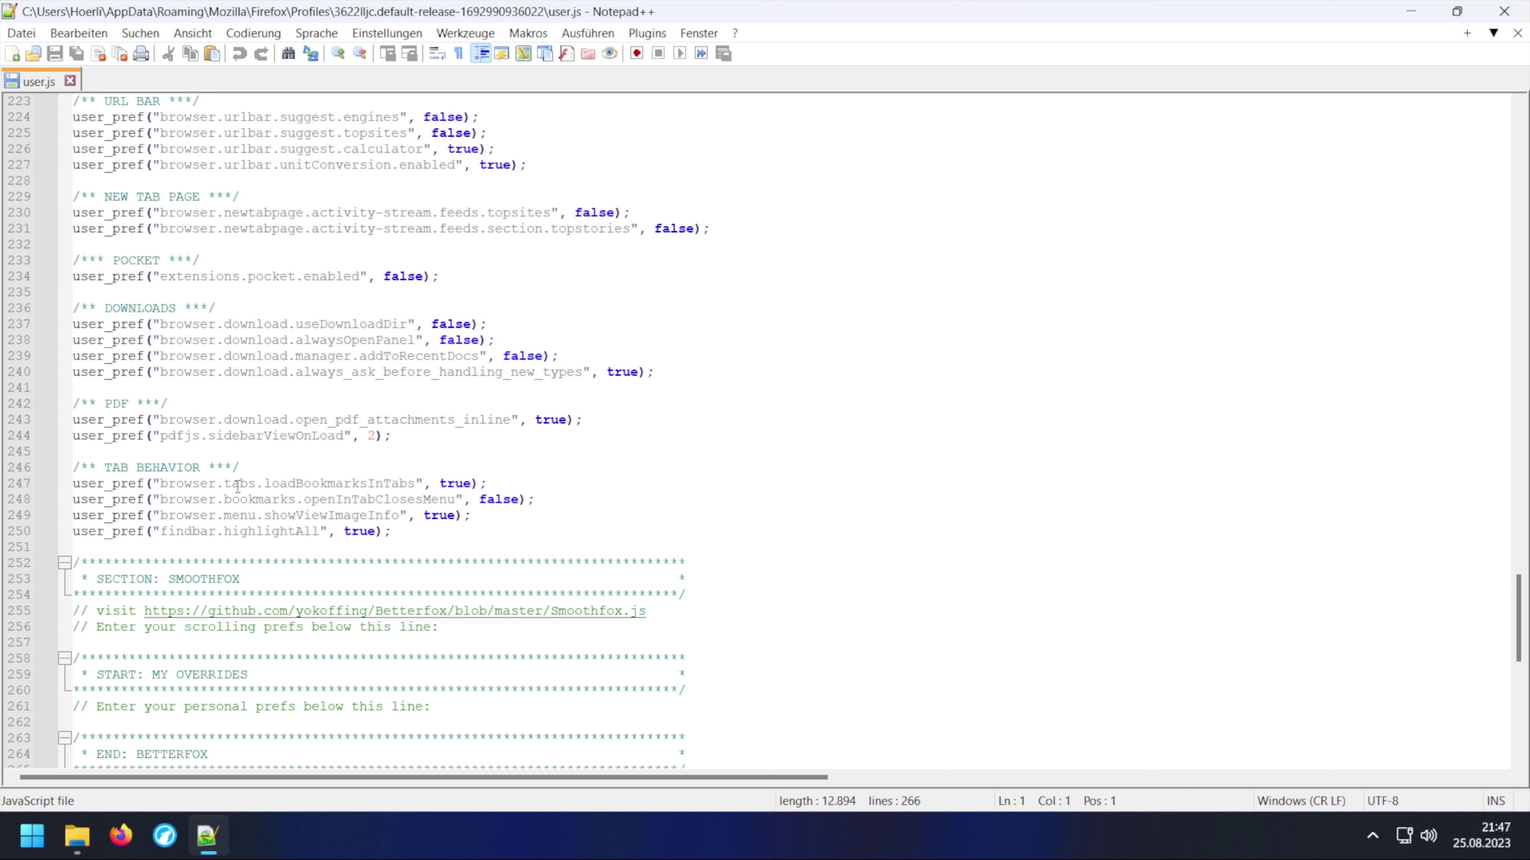
pyautogui.doubleClick(442, 483)
pyautogui.write('fal')
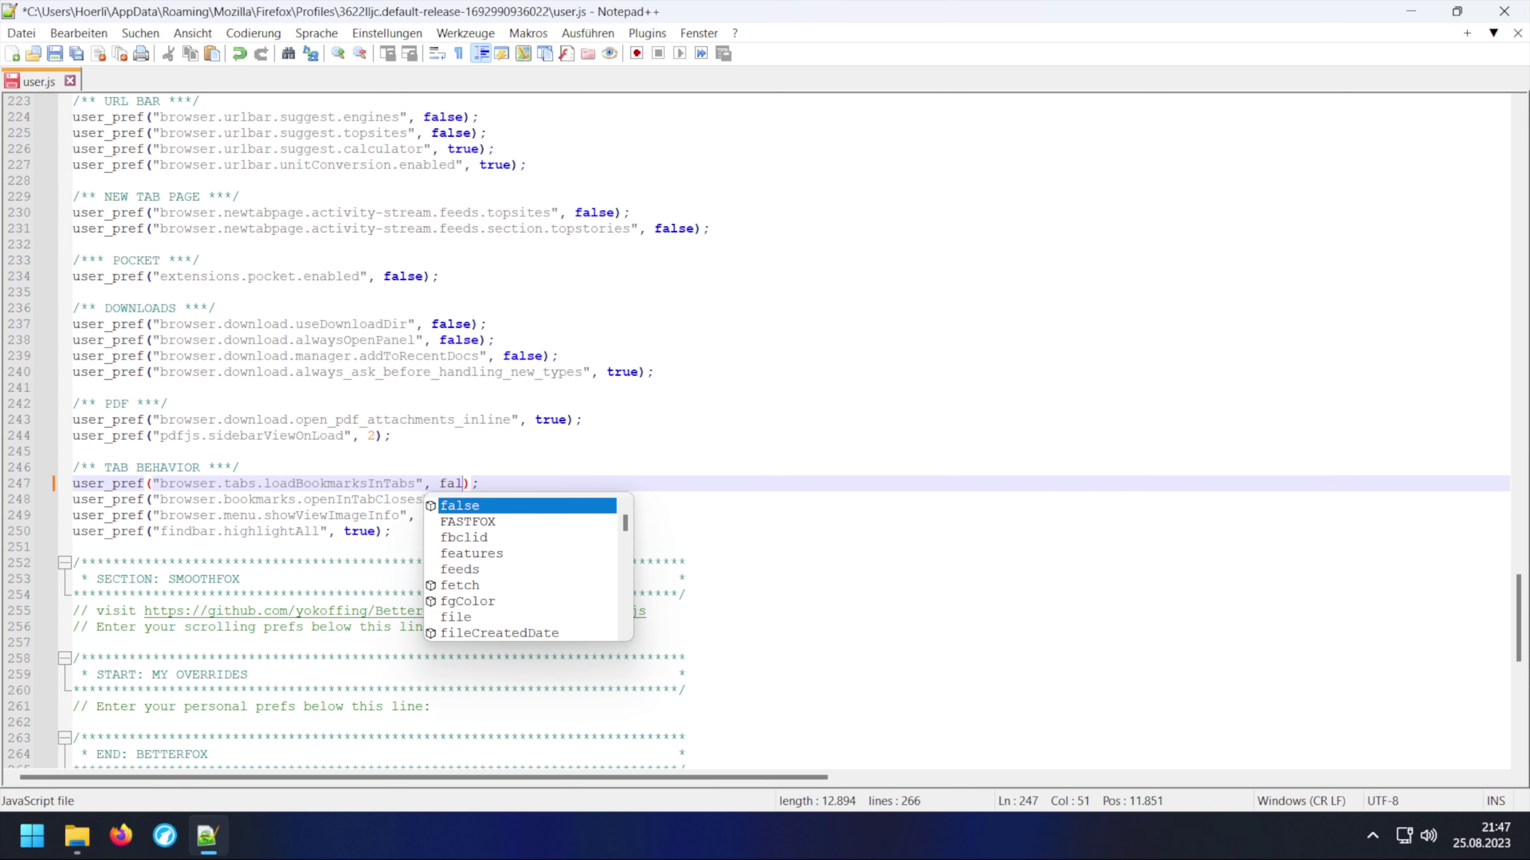
pyautogui.write('se')
pyautogui.click(678, 484)
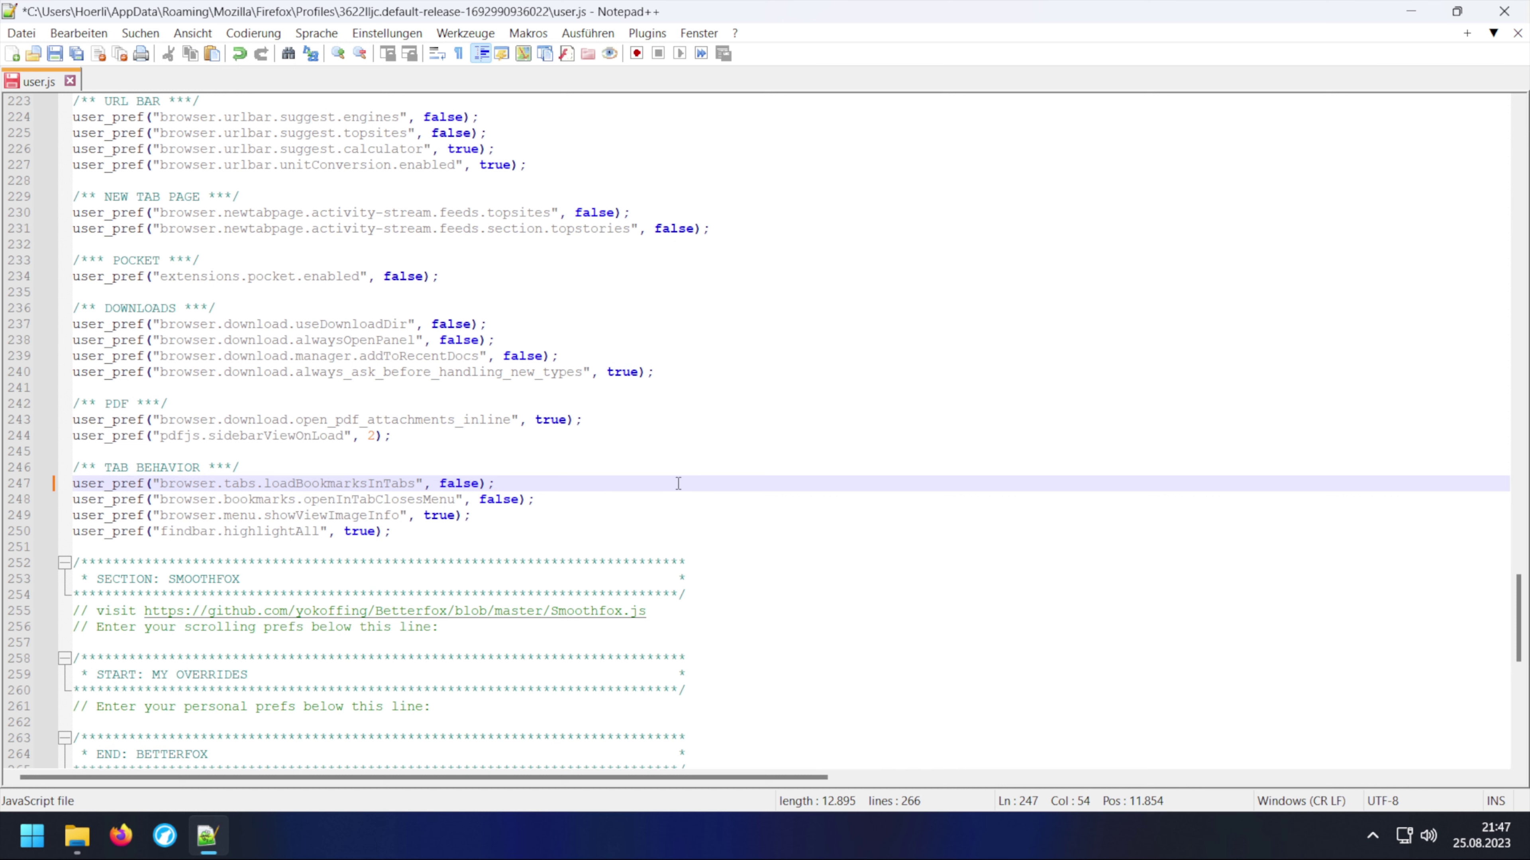
# Step: Look over the cookie banner and fullscreen preferences, and save the edited user.js file
pyautogui.scroll(7, 678, 483)
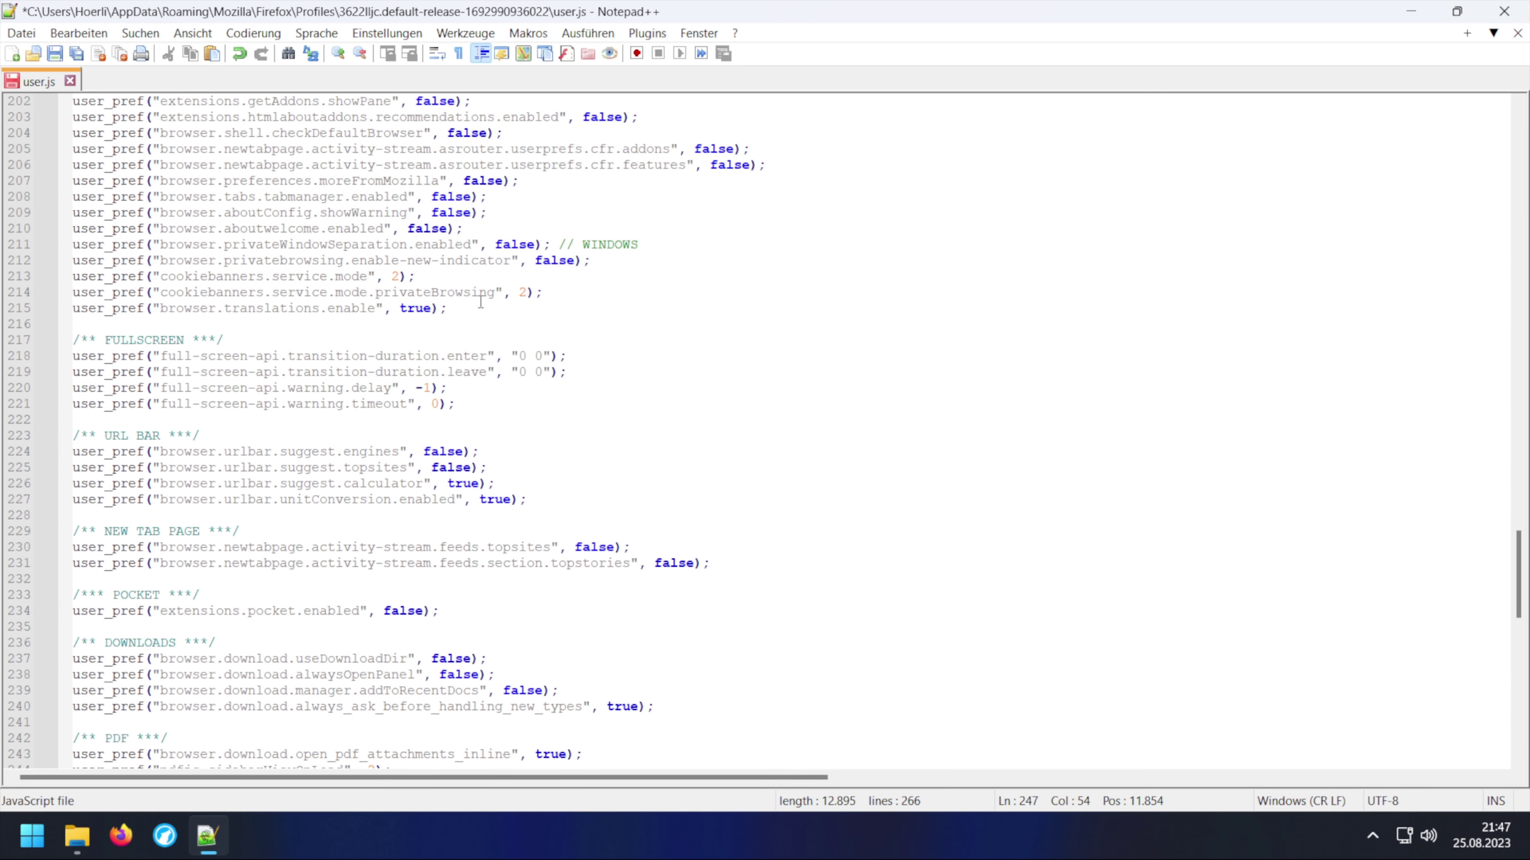
pyautogui.click(530, 339)
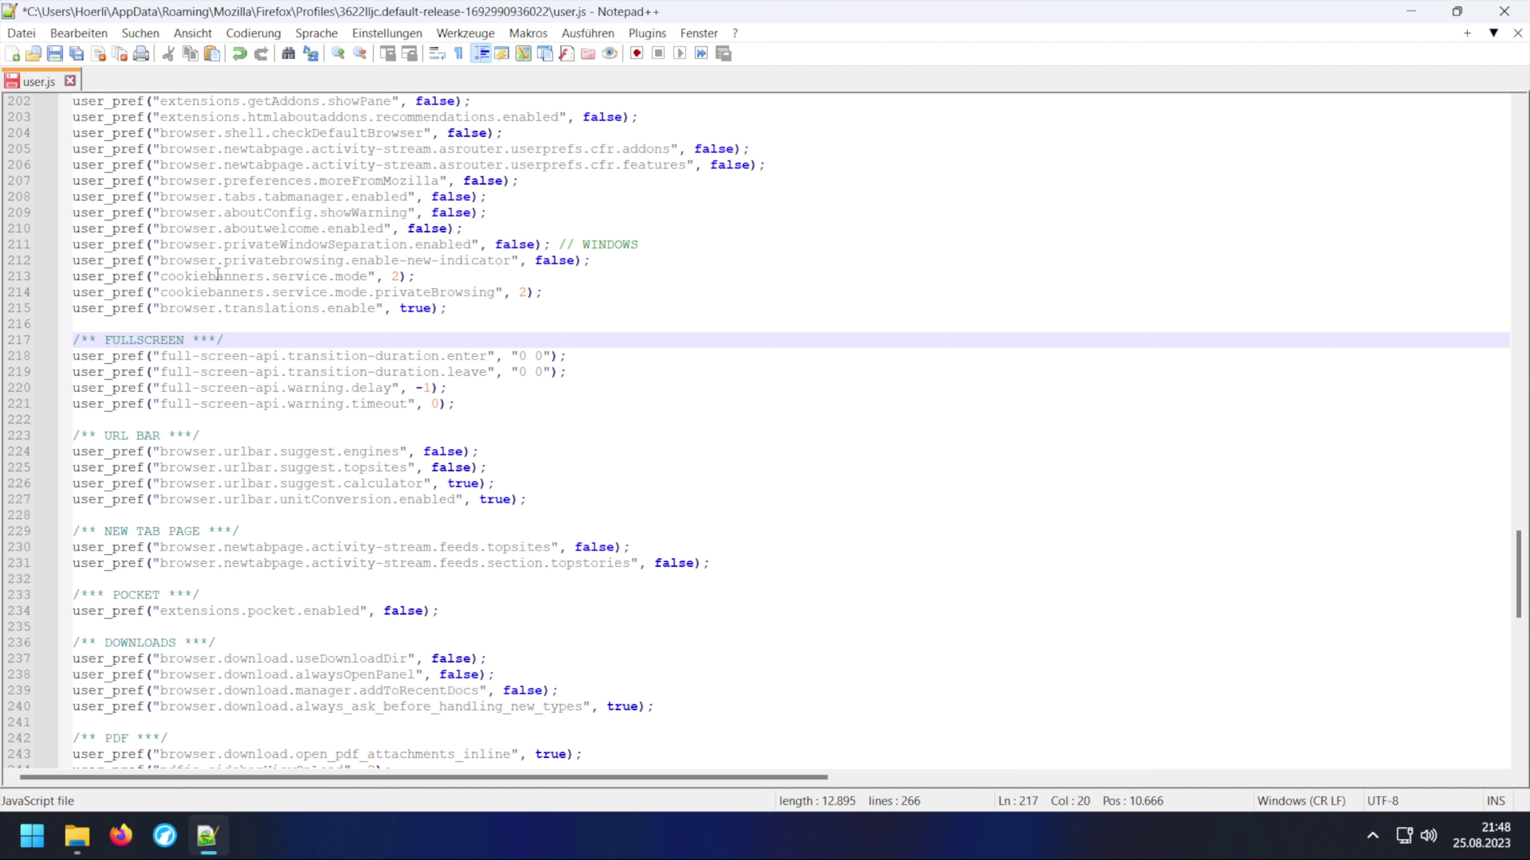
pyautogui.click(55, 54)
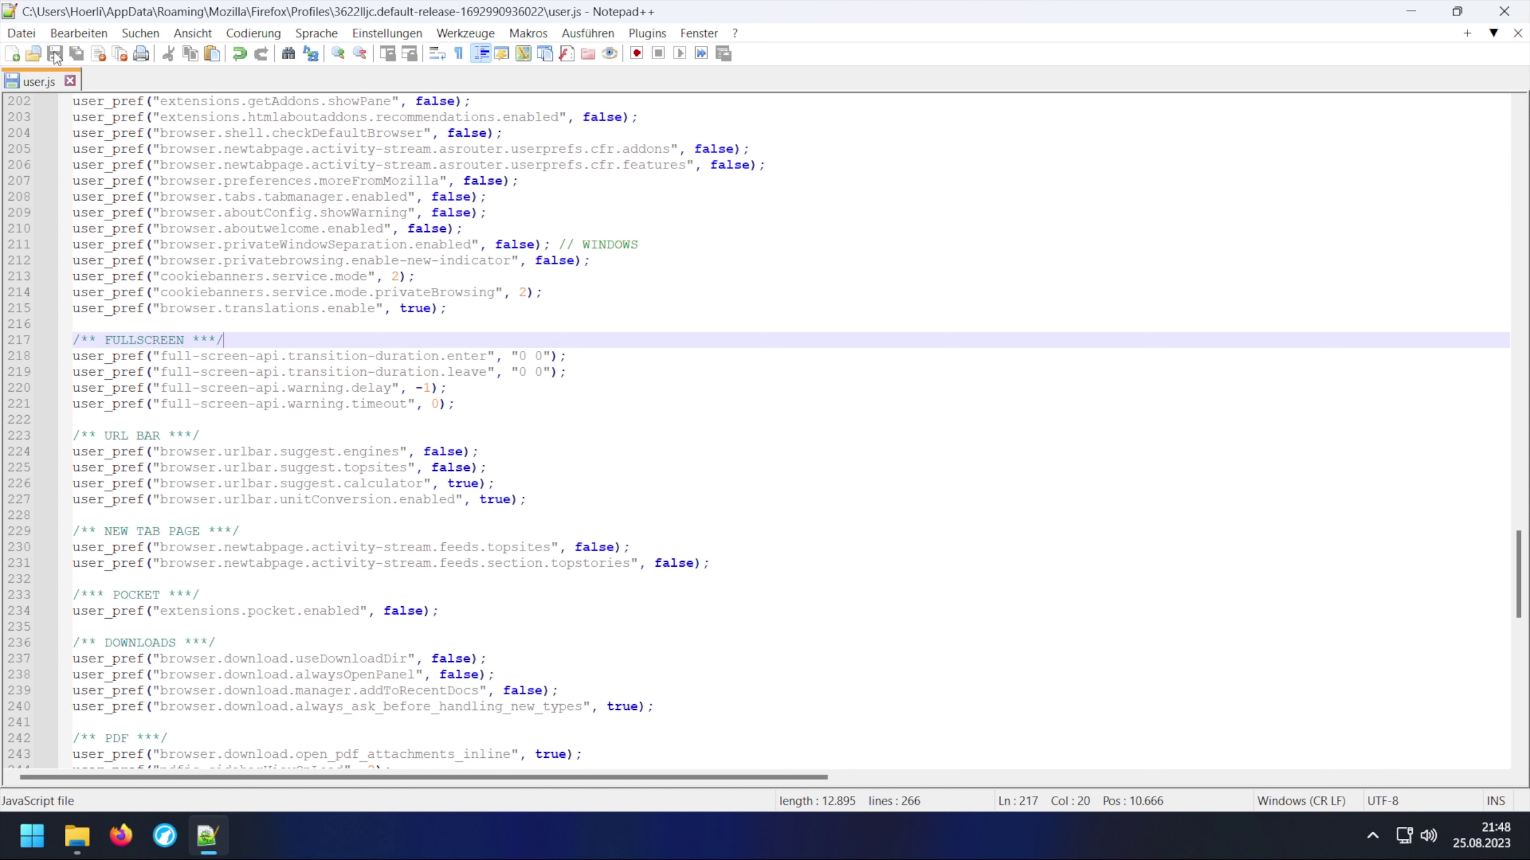
# Step: Start Firefox and open the Datenschutz & Sicherheit section of its settings
pyautogui.click(120, 835)
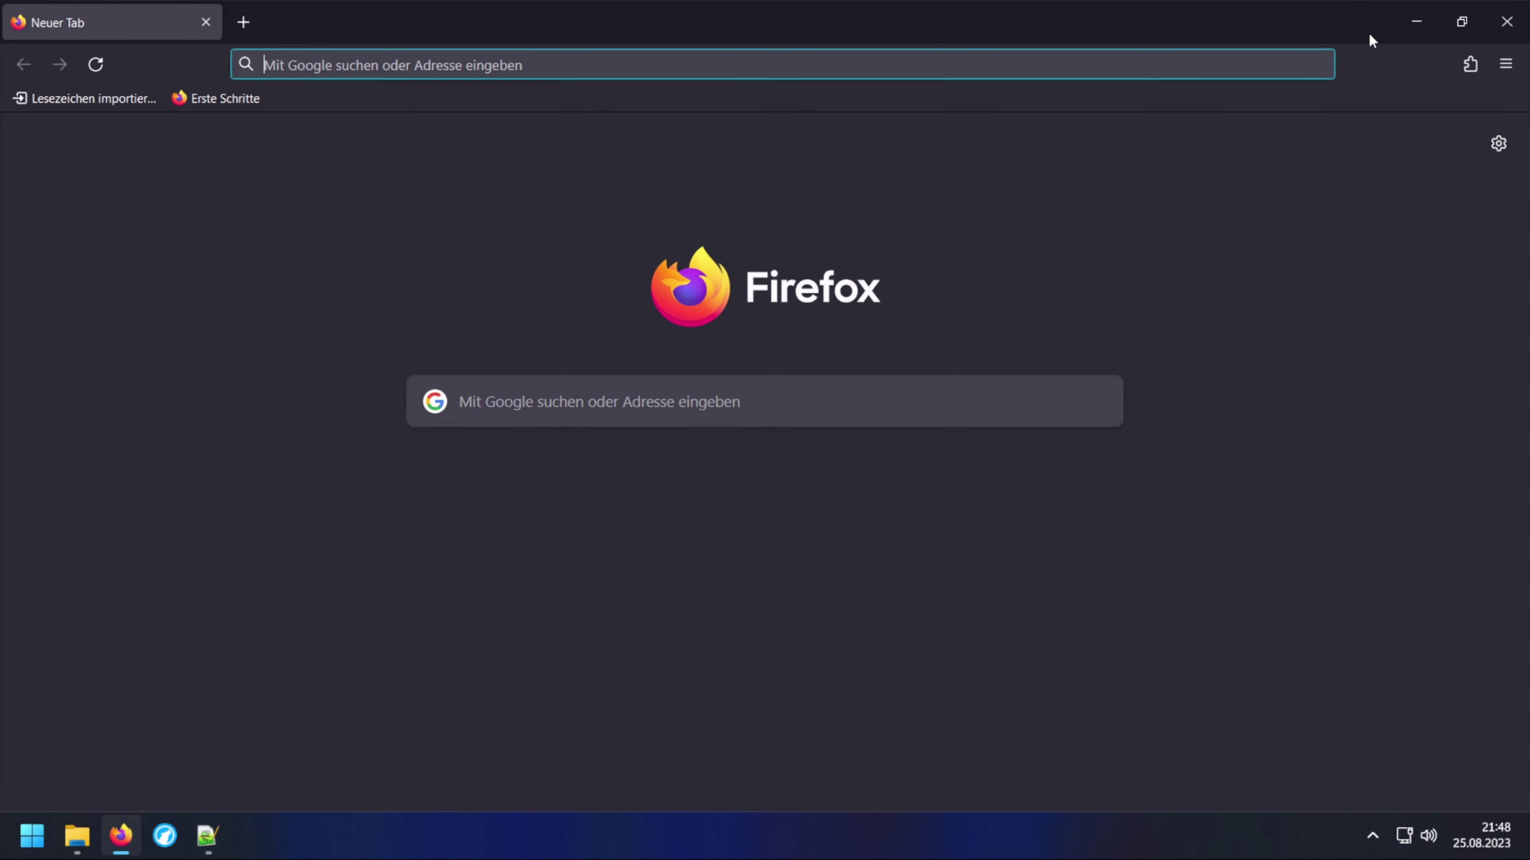
pyautogui.click(1504, 63)
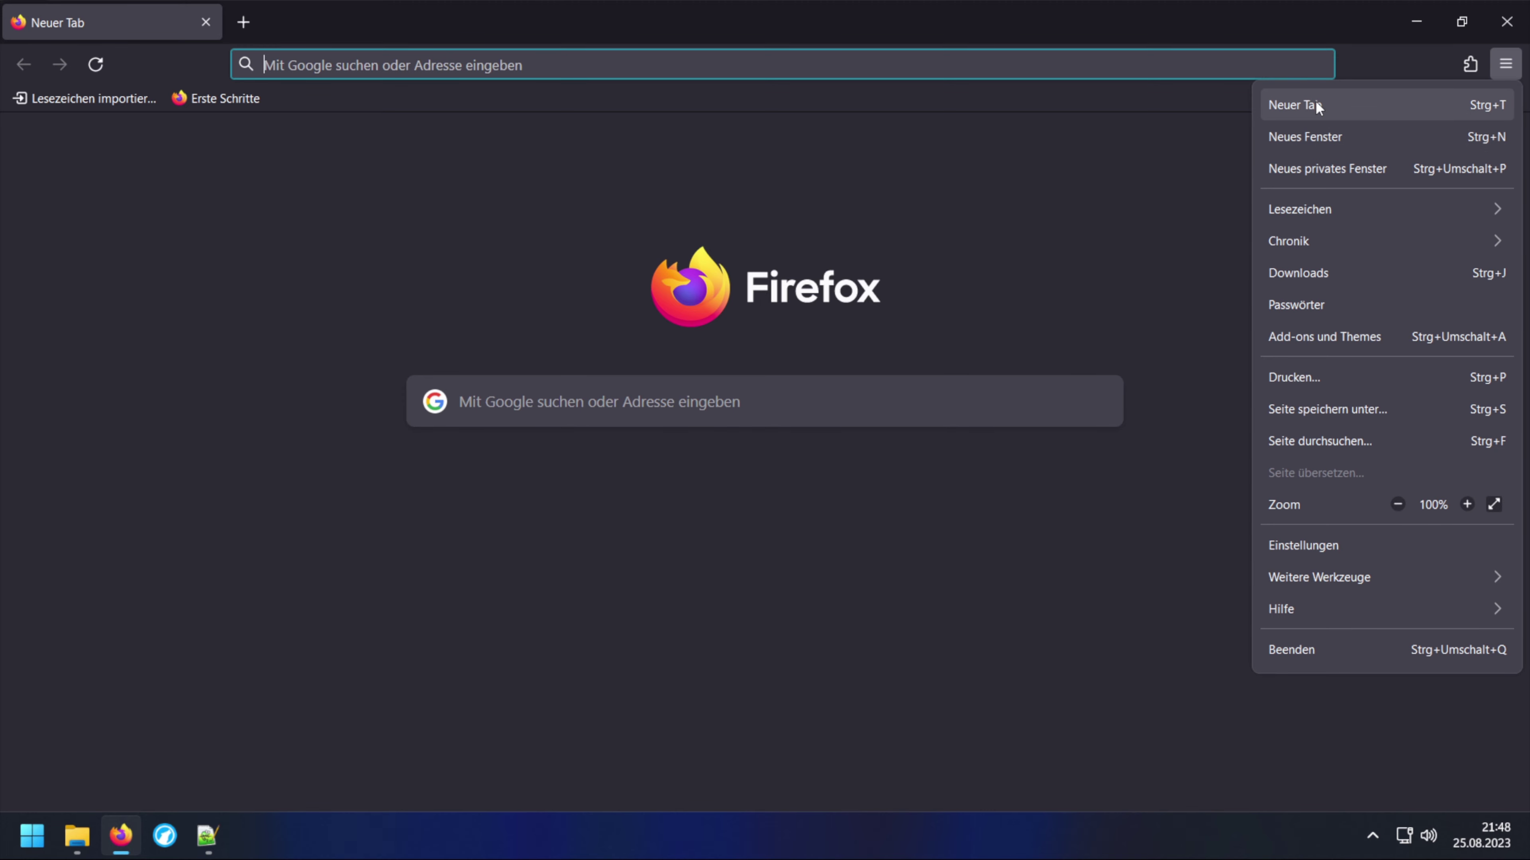
pyautogui.click(1301, 544)
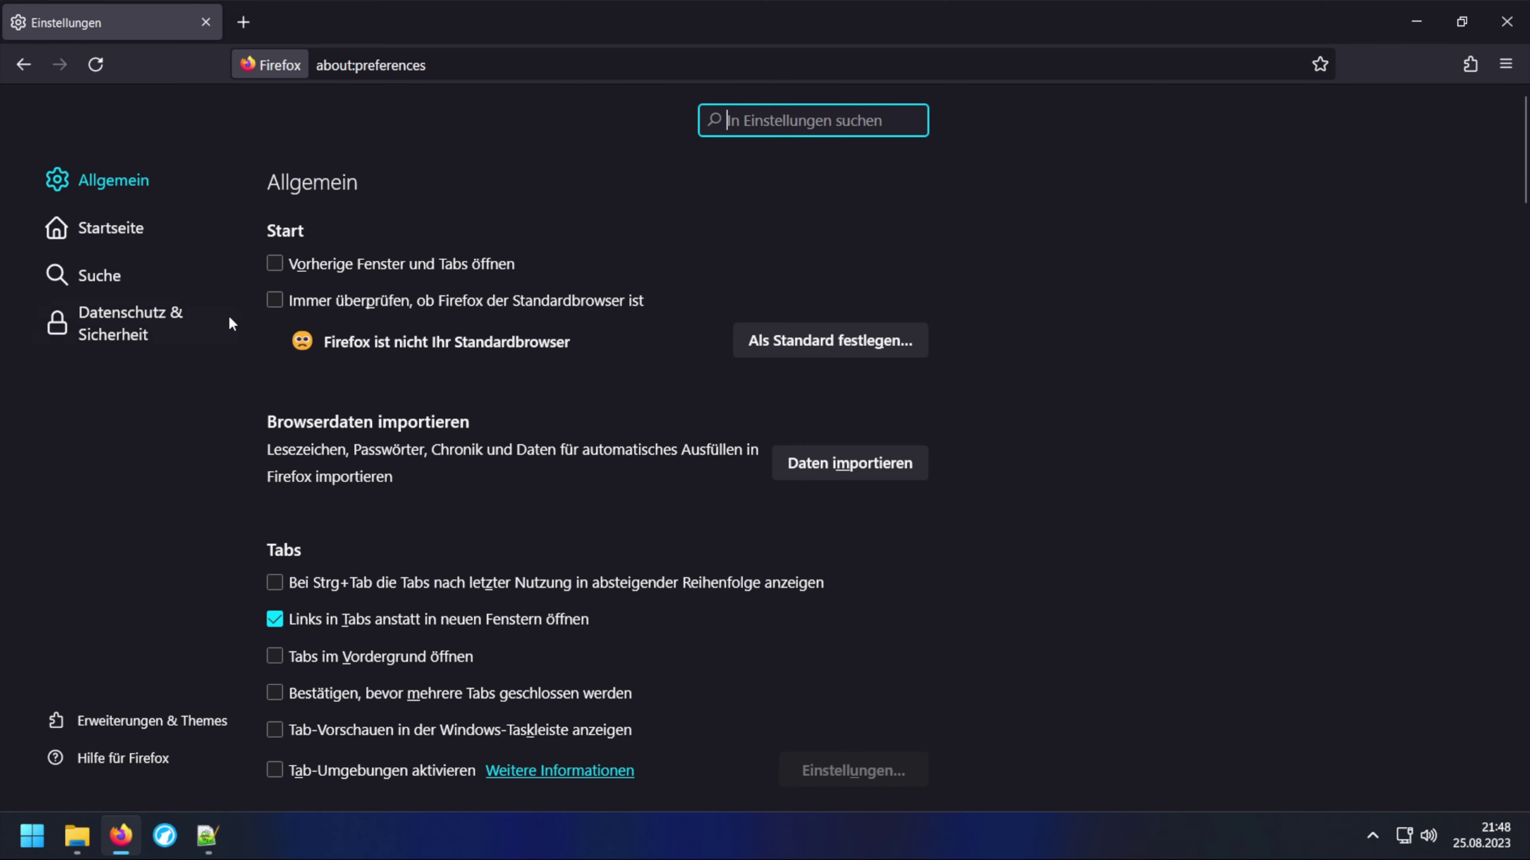
pyautogui.click(158, 326)
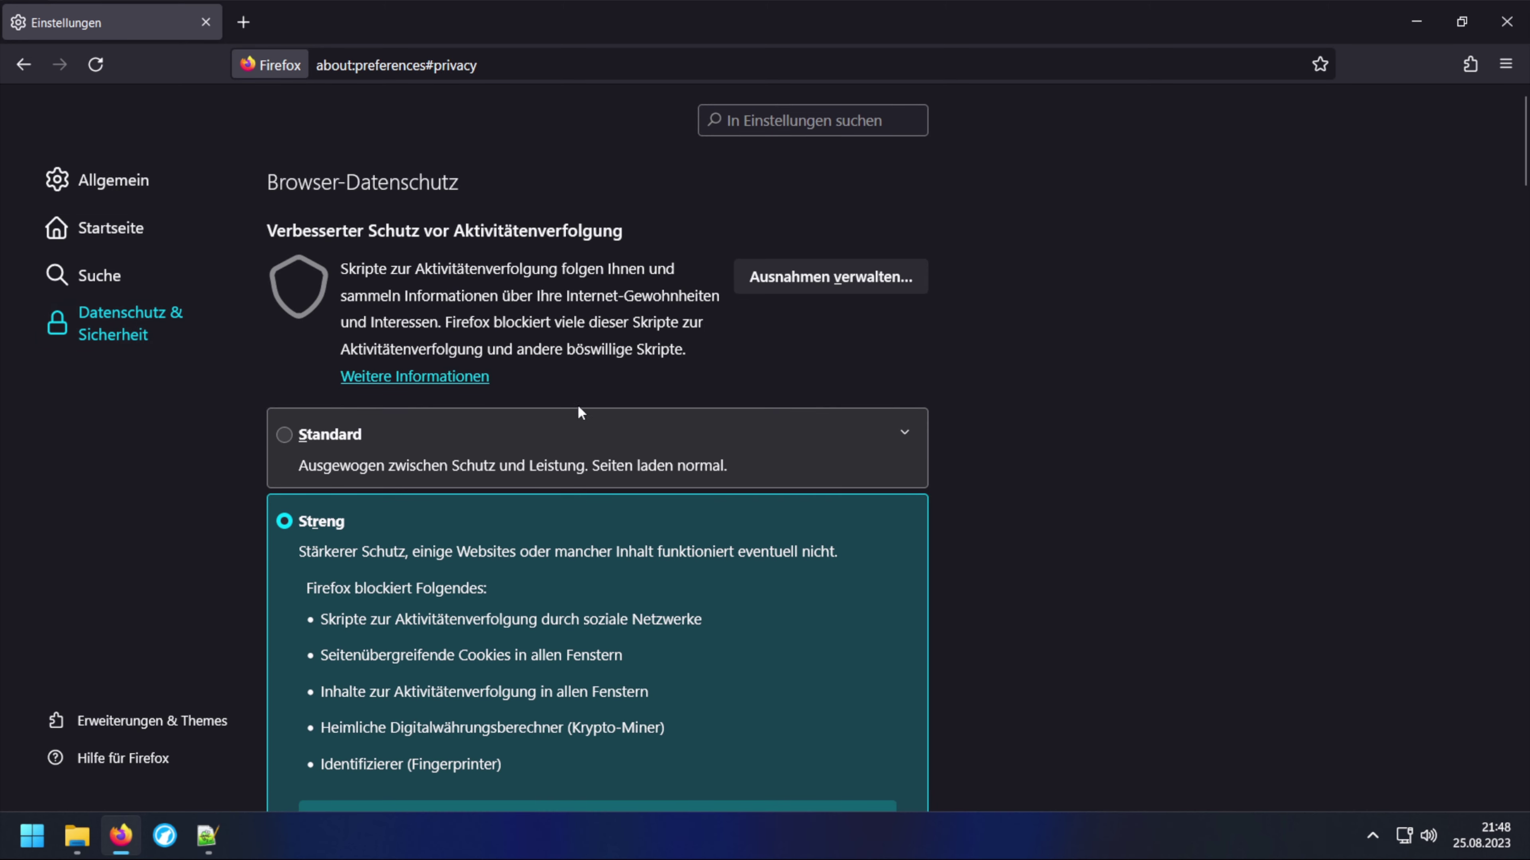
# Step: Review the tracking protection level and set the "Do Not Track" information to be sent to websites to Immer
pyautogui.scroll(-2, 895, 442)
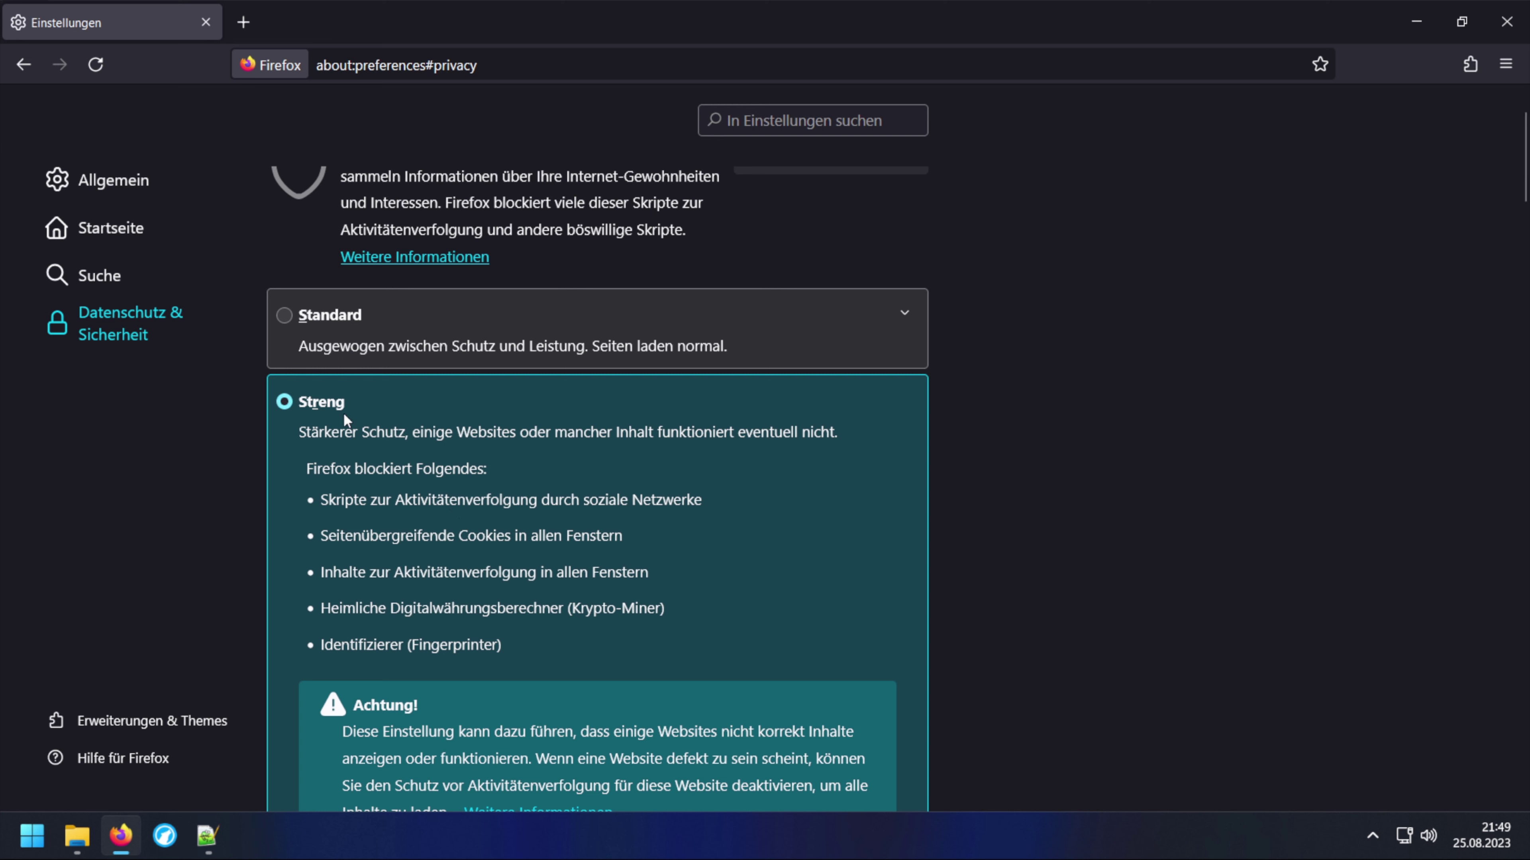
pyautogui.scroll(-10, 344, 418)
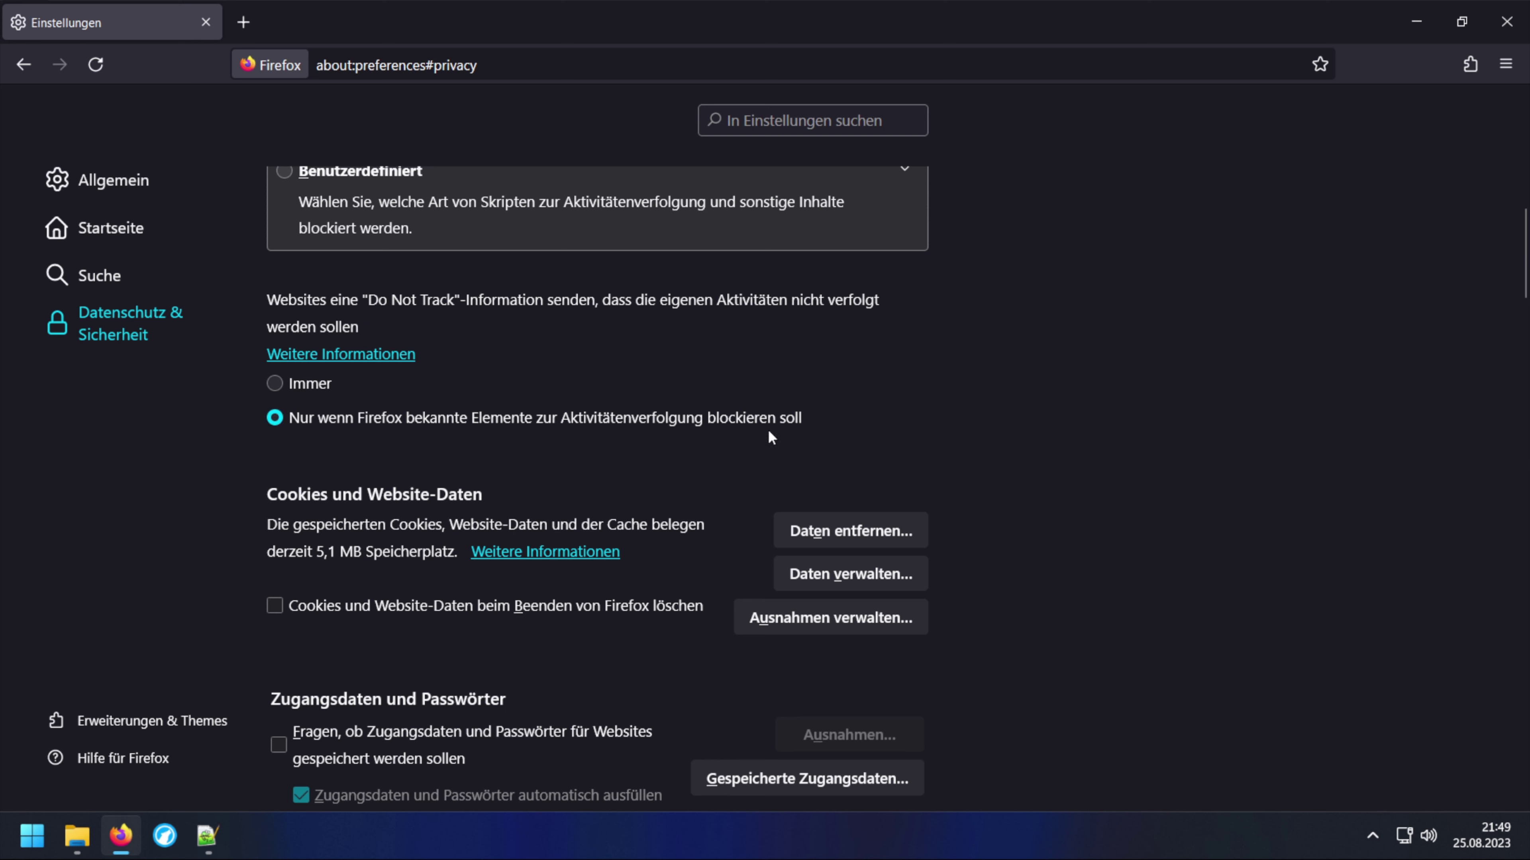
pyautogui.click(324, 390)
# Step: Review the remaining privacy settings and enable the Nur-HTTPS-Modus in all windows
pyautogui.scroll(-12, 324, 391)
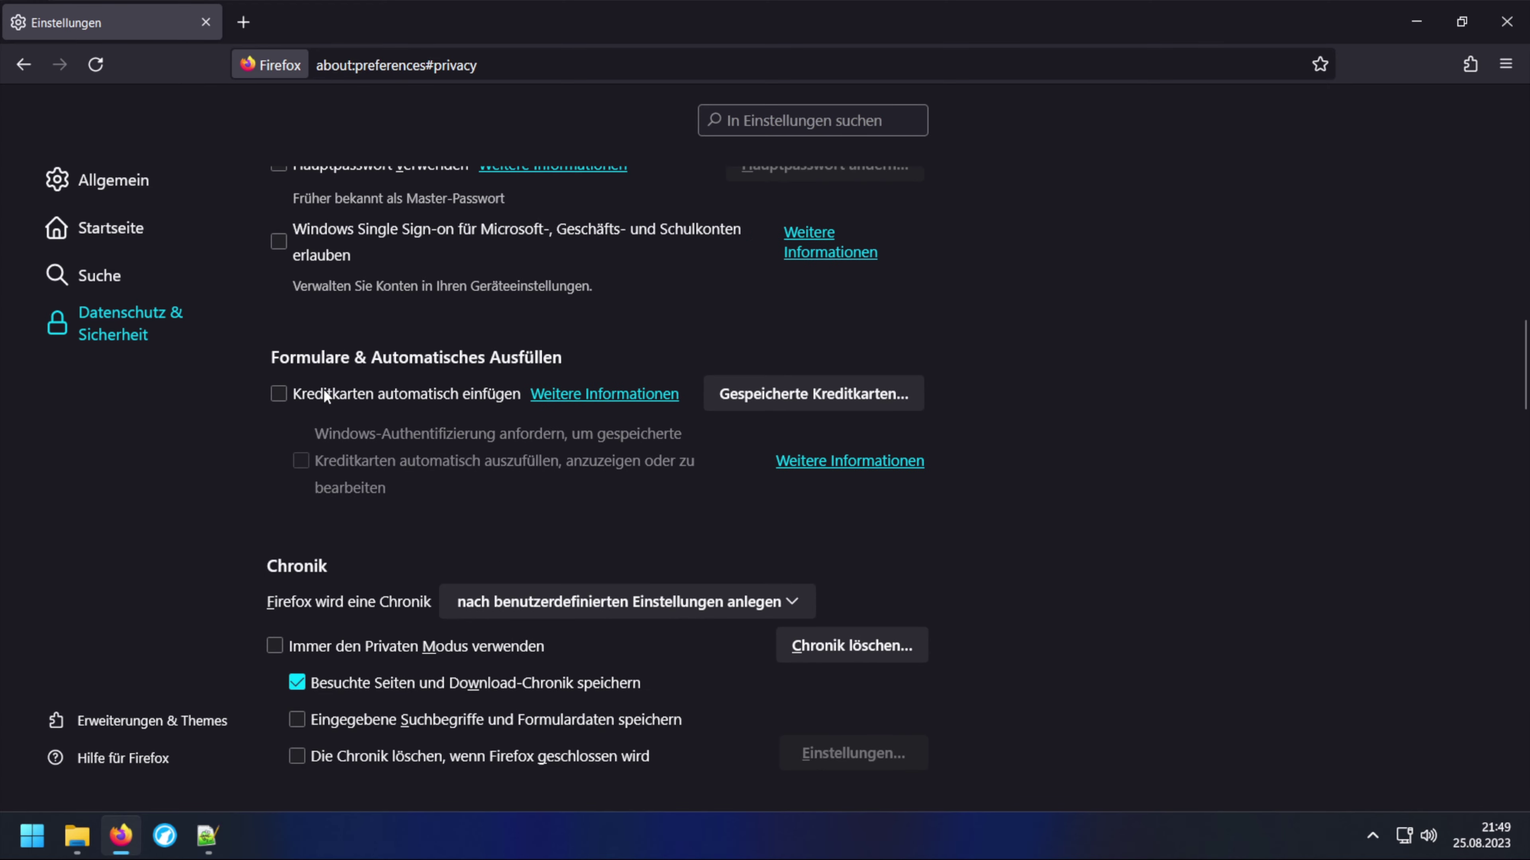
pyautogui.scroll(-20, 323, 388)
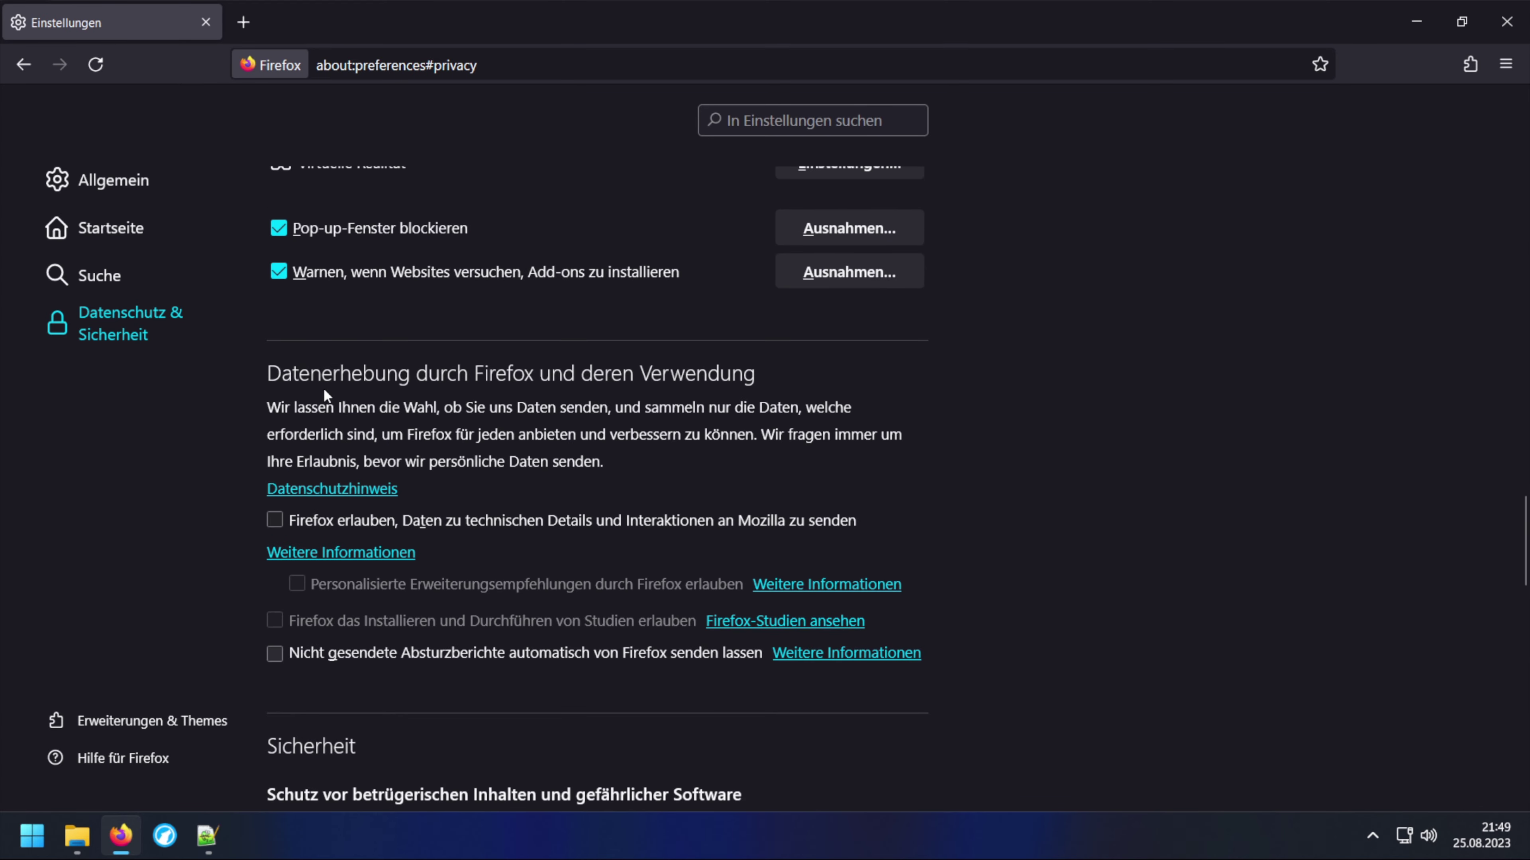
pyautogui.scroll(-12, 324, 390)
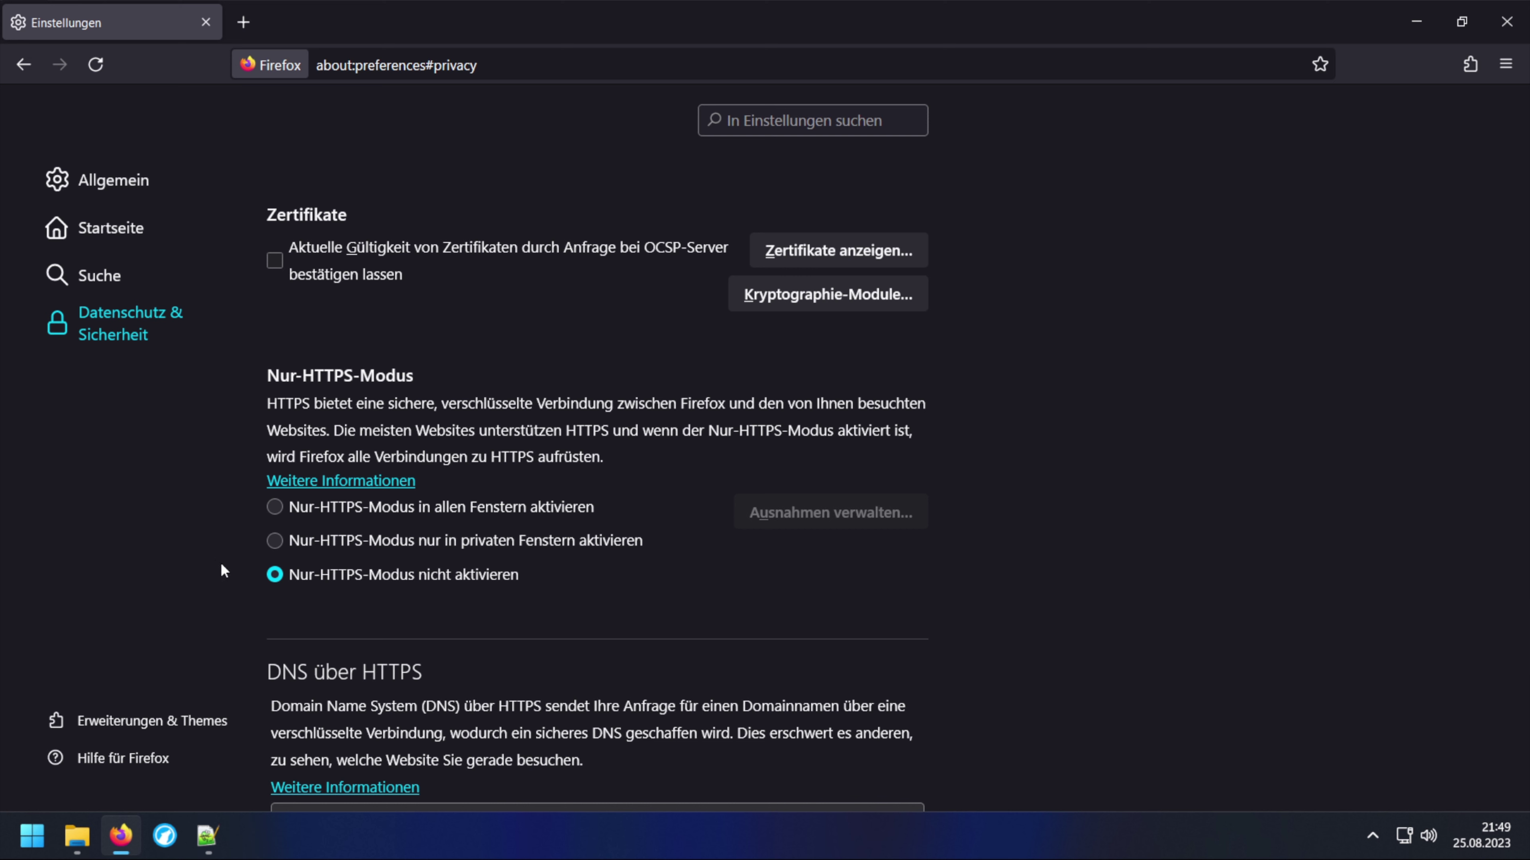
pyautogui.click(277, 514)
pyautogui.scroll(-2, 355, 527)
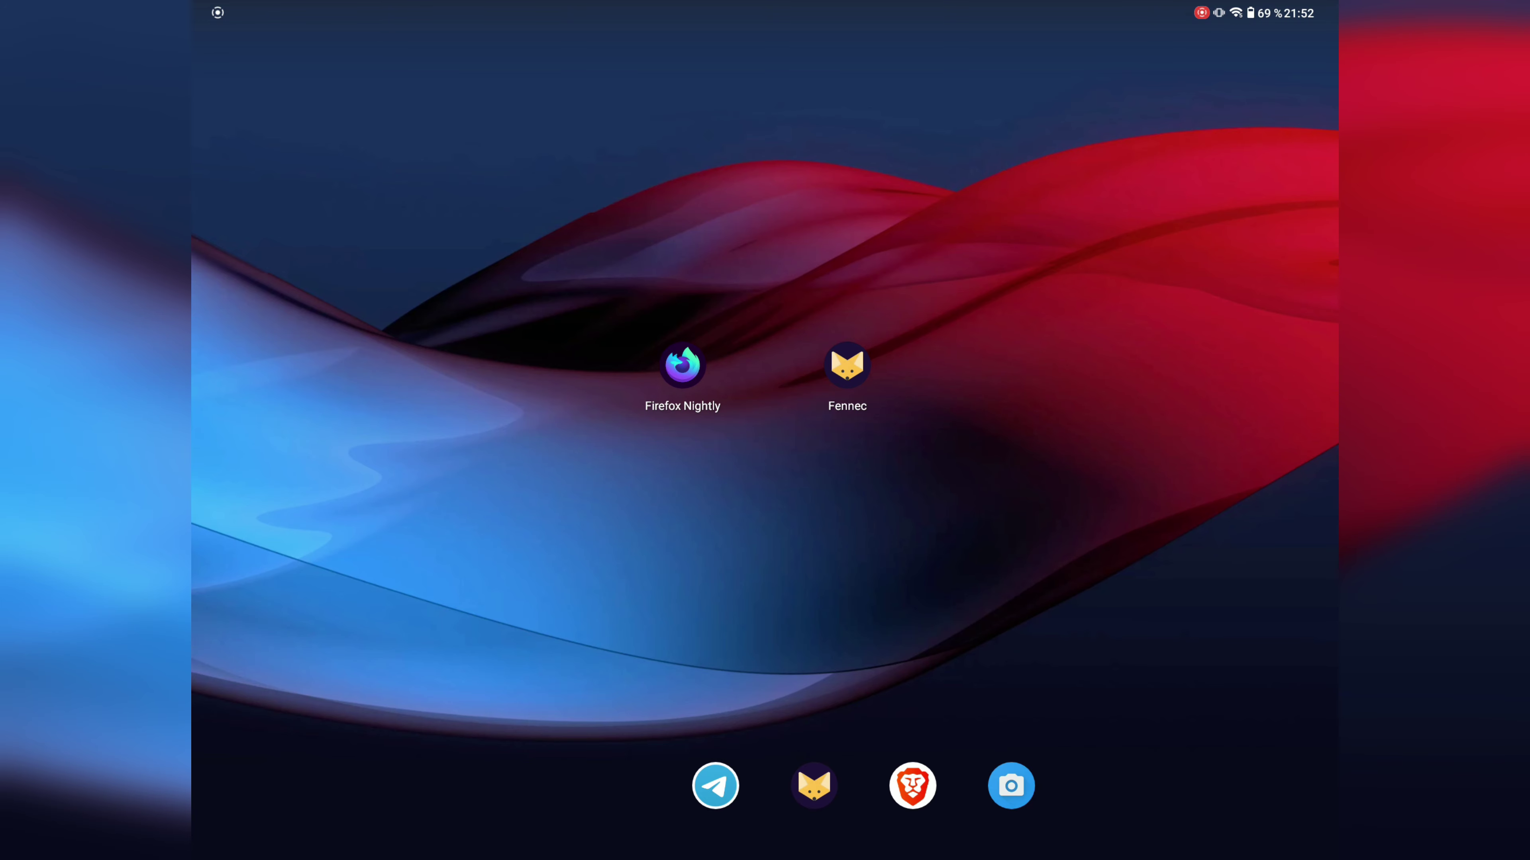
# Step: Launch Firefox Nightly on the Android tablet and load the about:config page
pyautogui.click(696, 388)
pyautogui.click(695, 387)
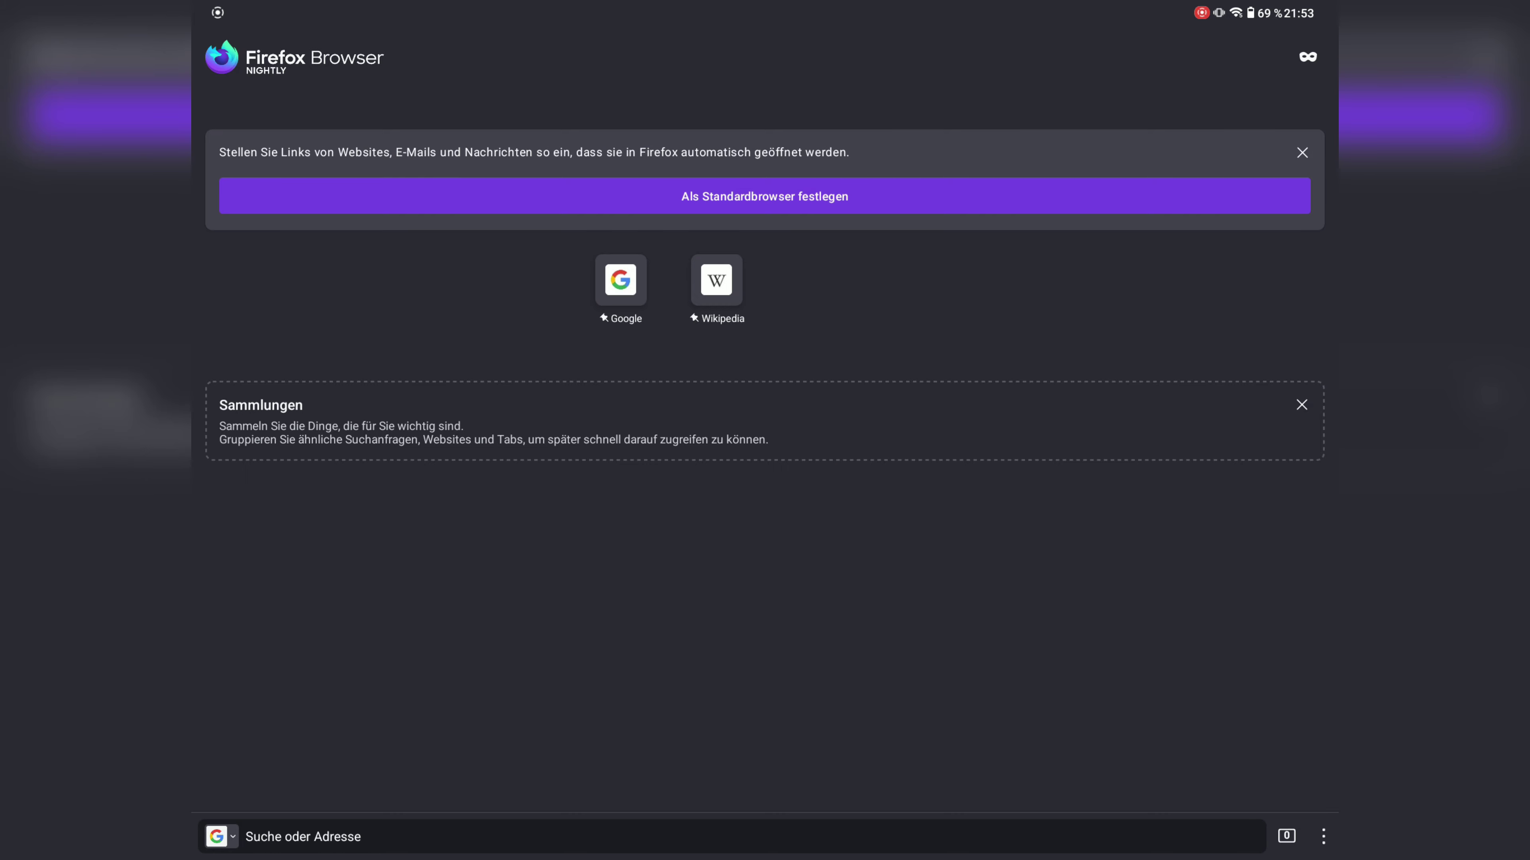
pyautogui.click(809, 836)
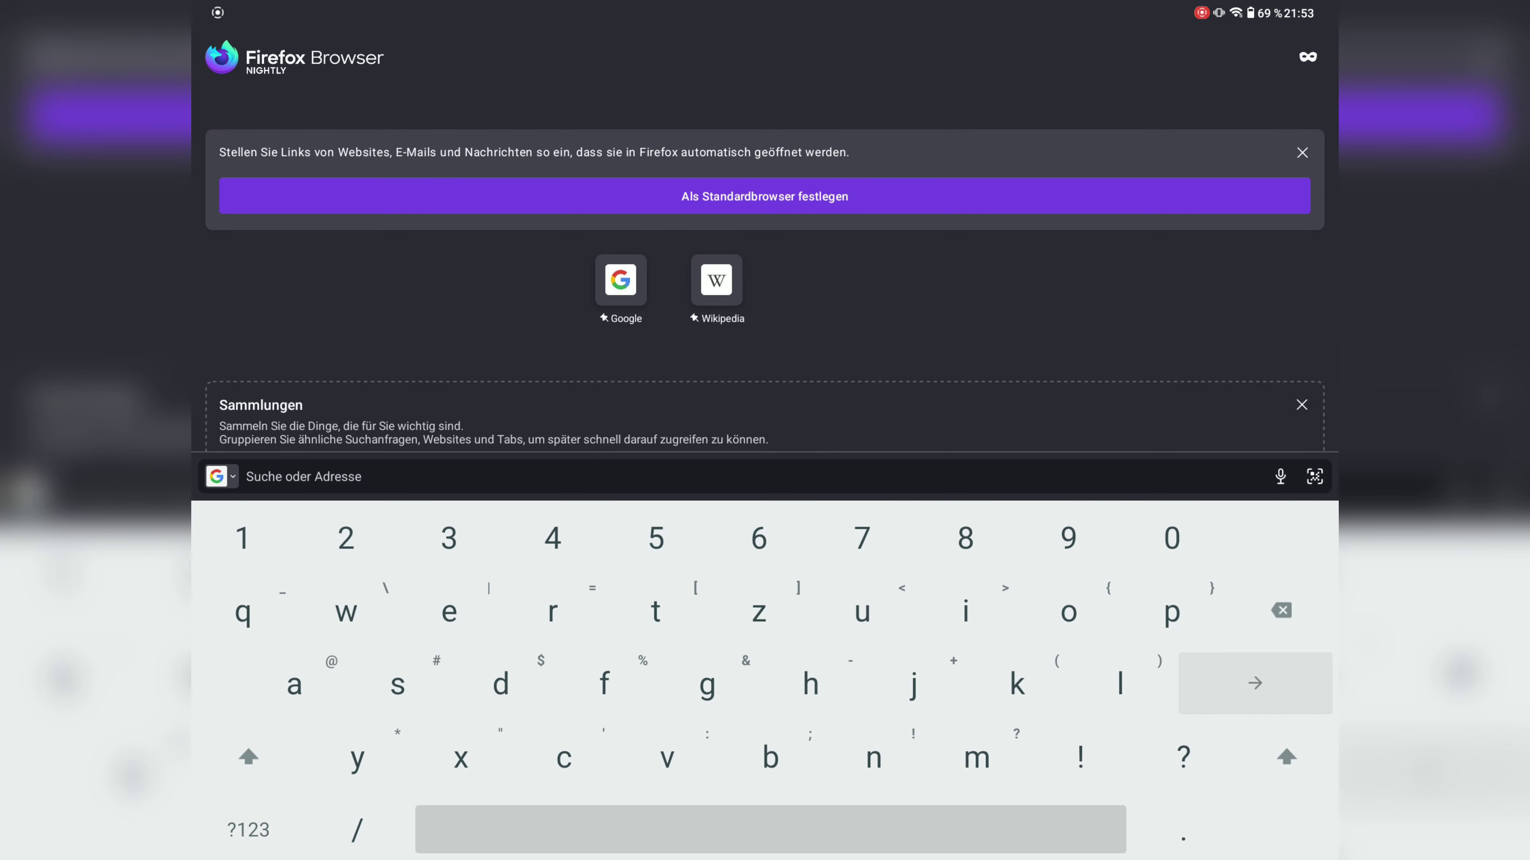
pyautogui.write('about.com')
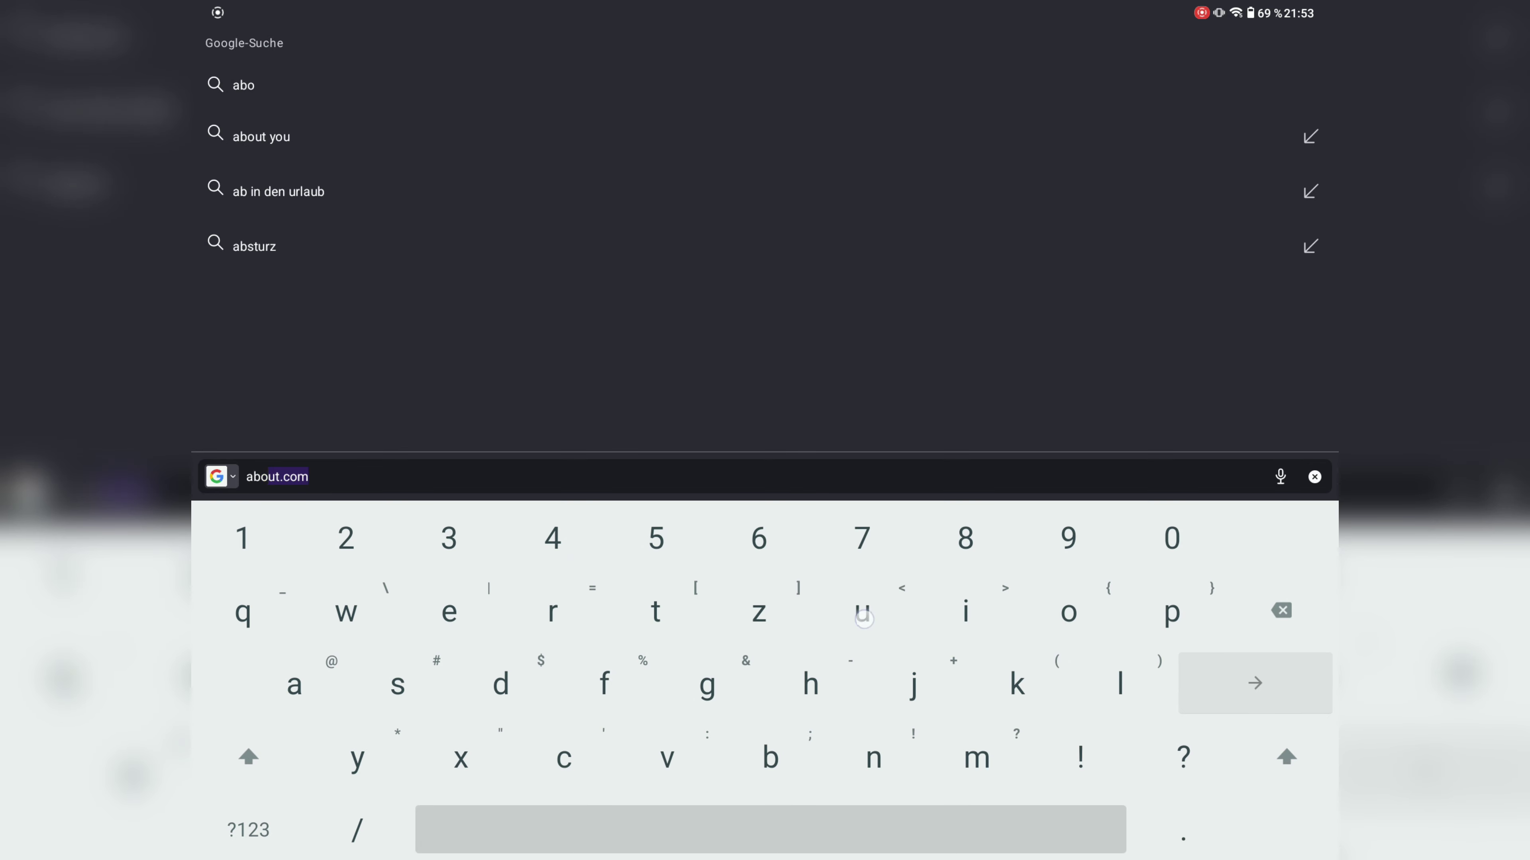
pyautogui.click(248, 829)
pyautogui.write(':config')
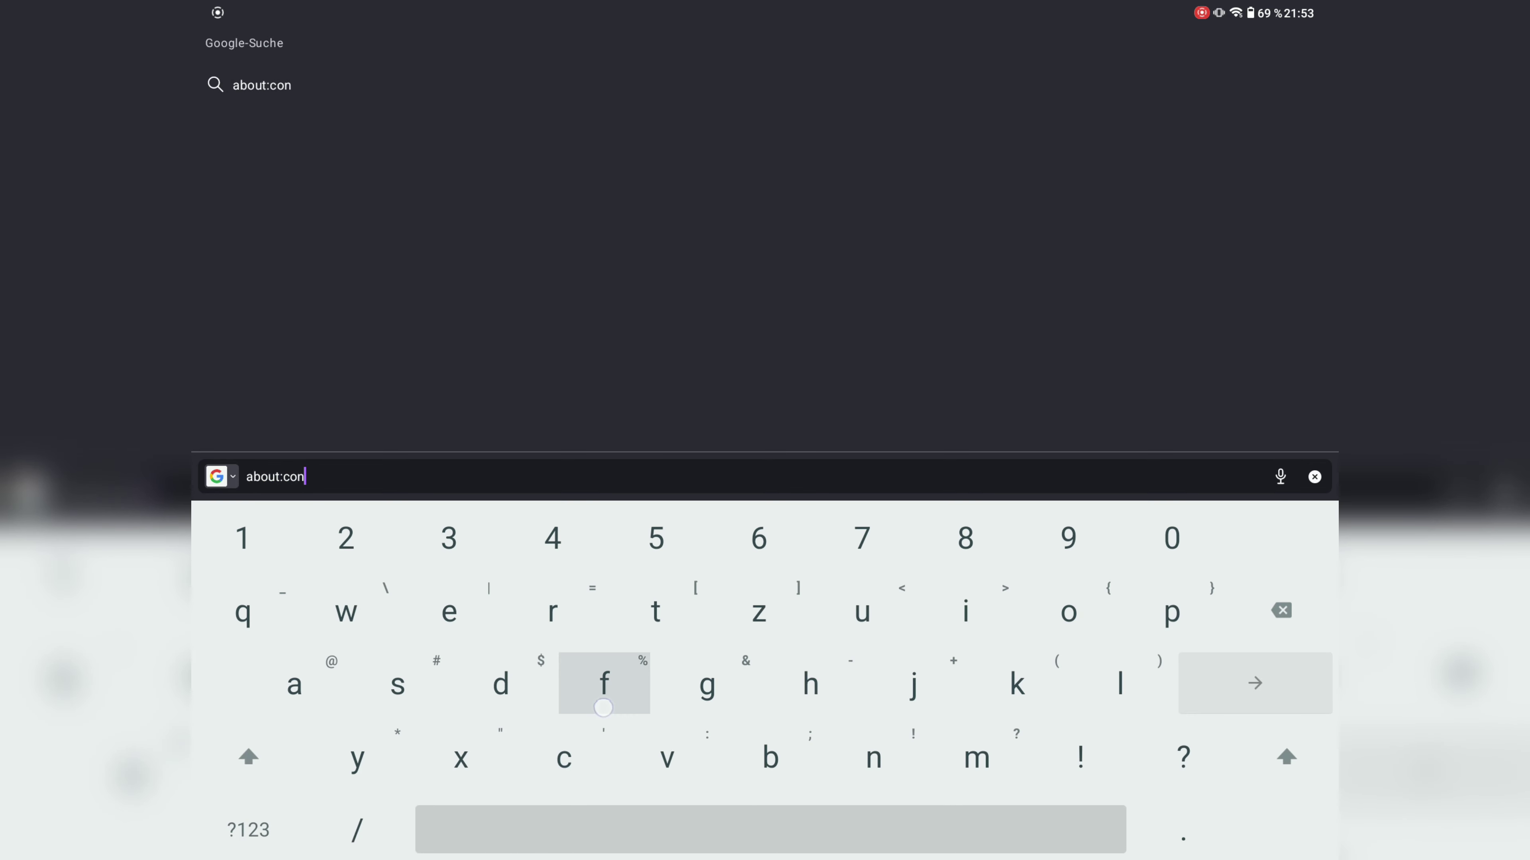
pyautogui.press('Return')
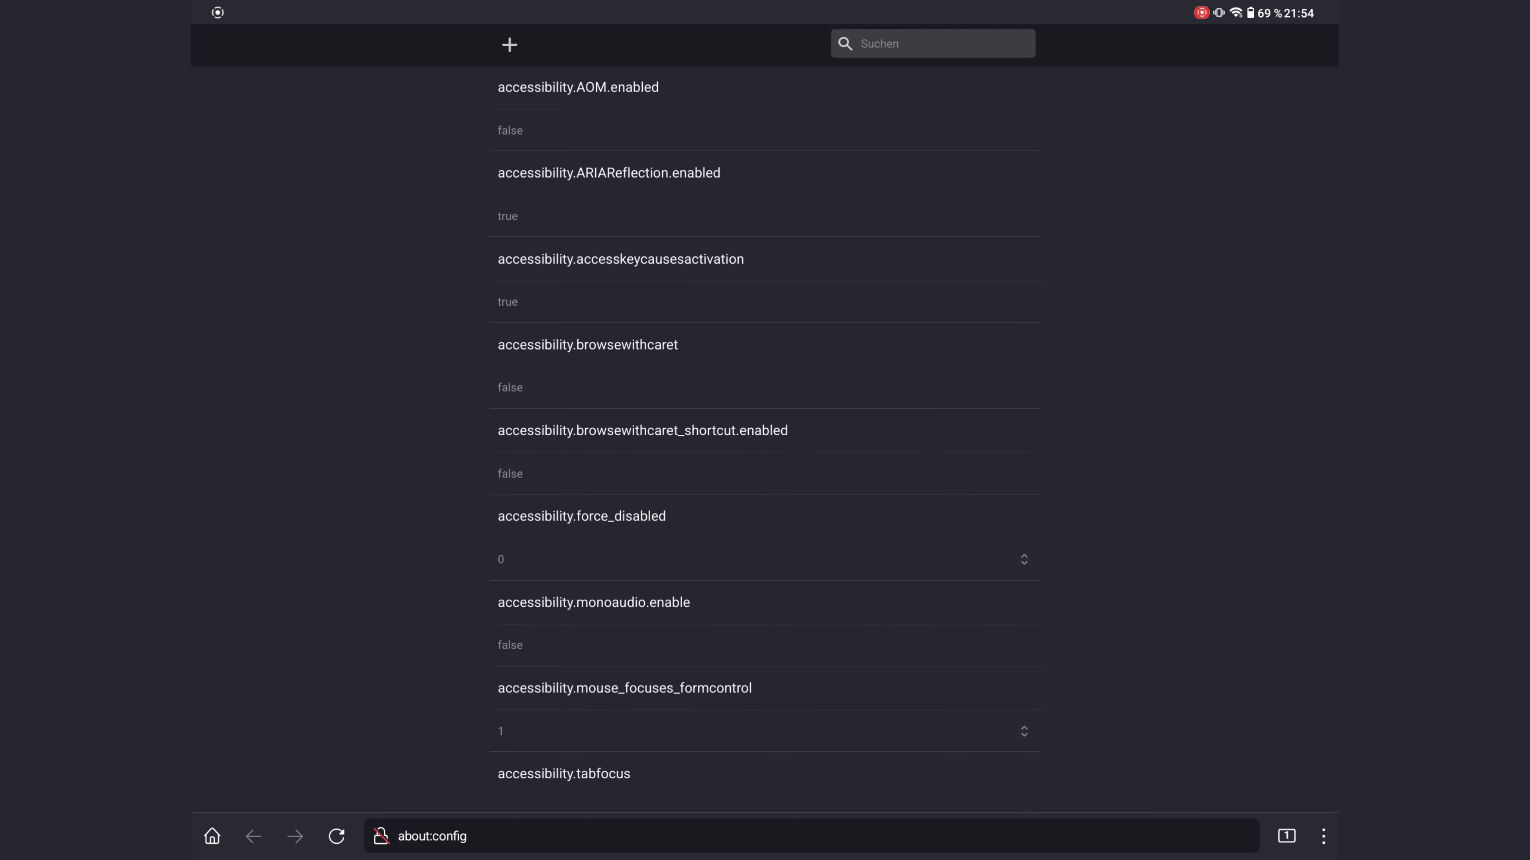
# Step: Begin a search among the about:config preferences
pyautogui.click(931, 38)
pyautogui.click(931, 38)
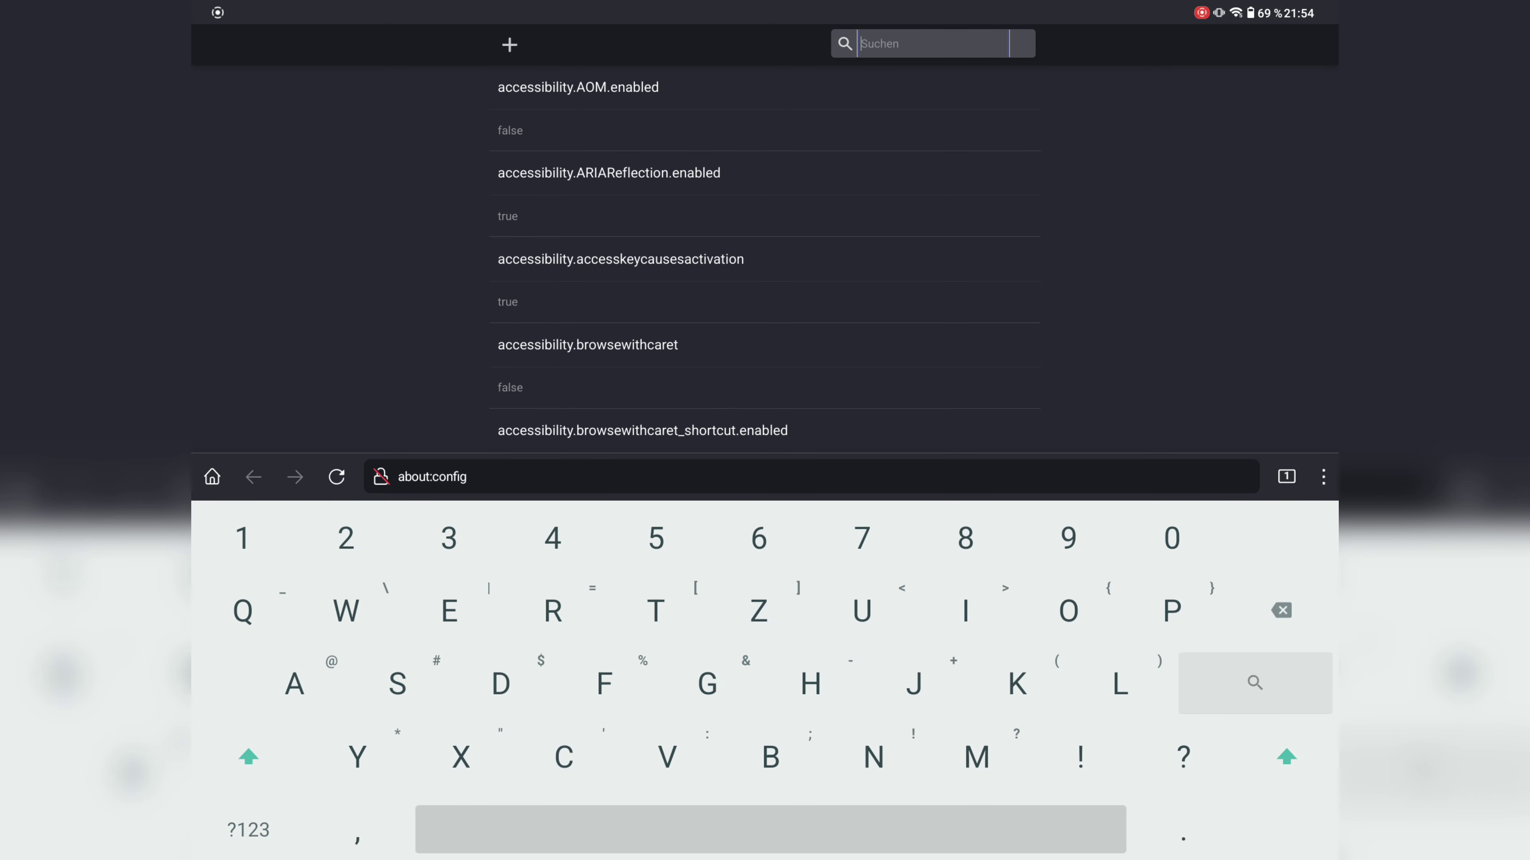